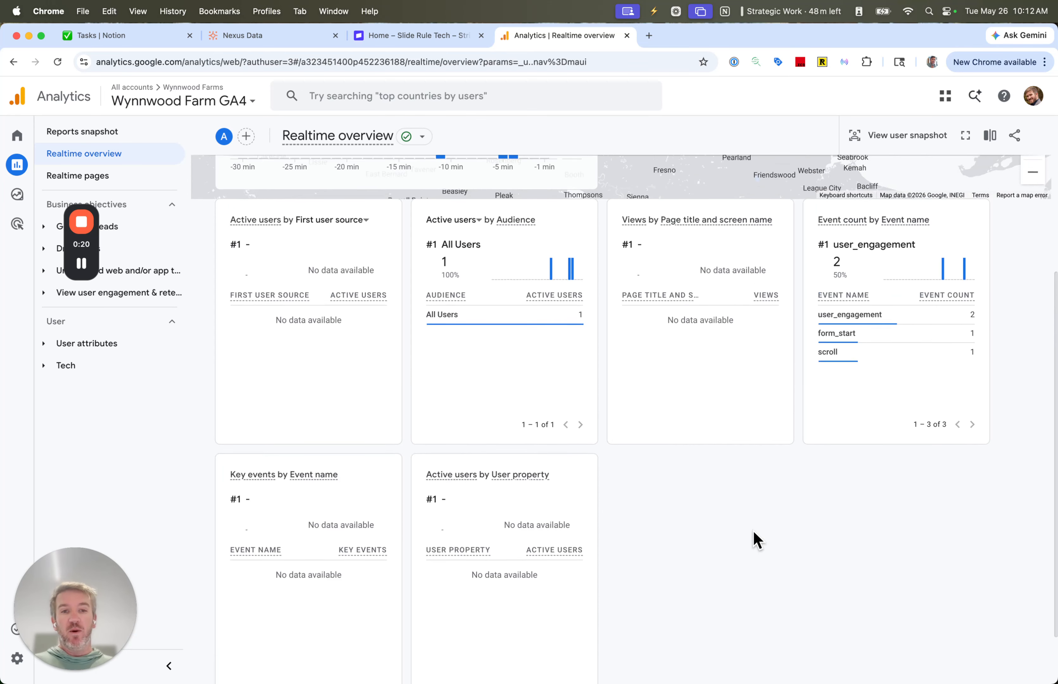
Review the active users and event count cards in the Realtime overview report
mouse_move(858, 469)
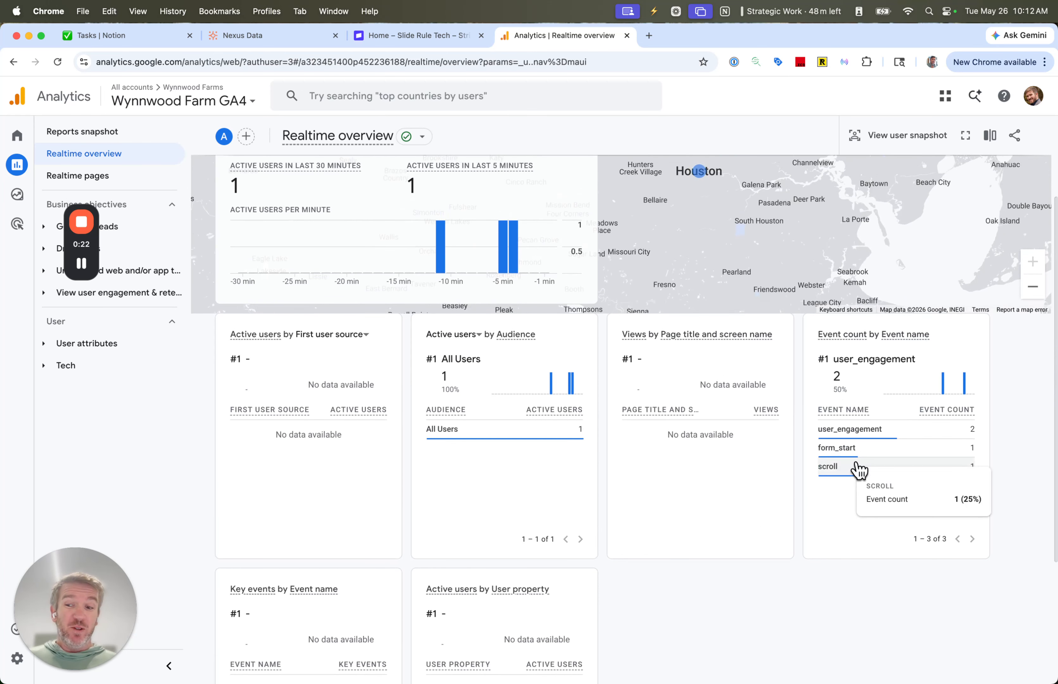
scroll(684, 307, up, 3)
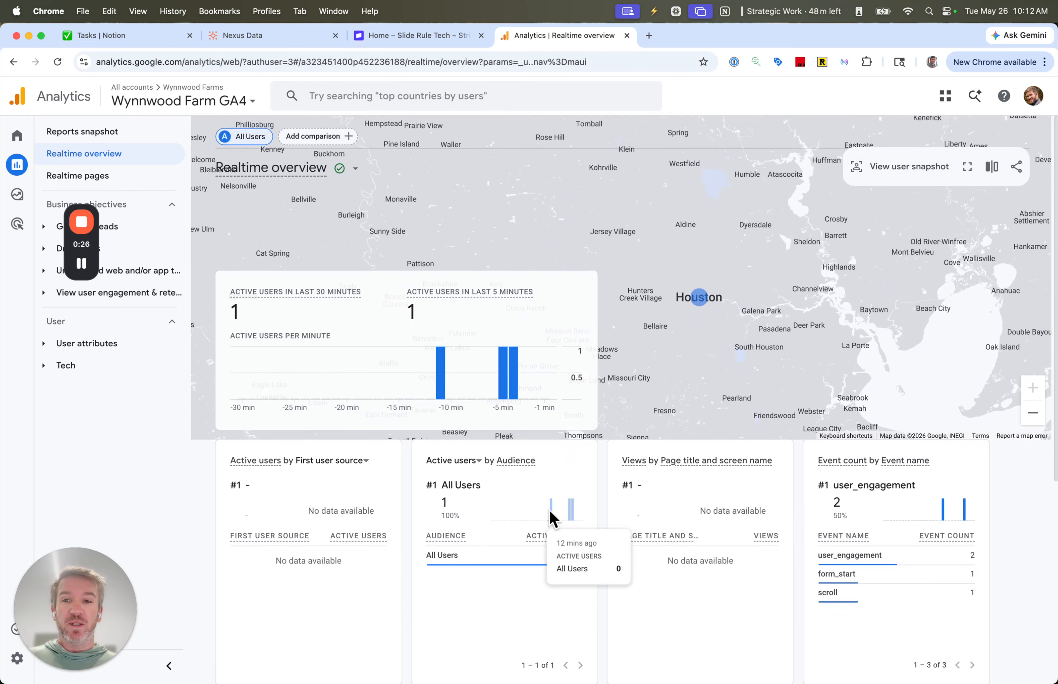
scroll(550, 518, down, 3)
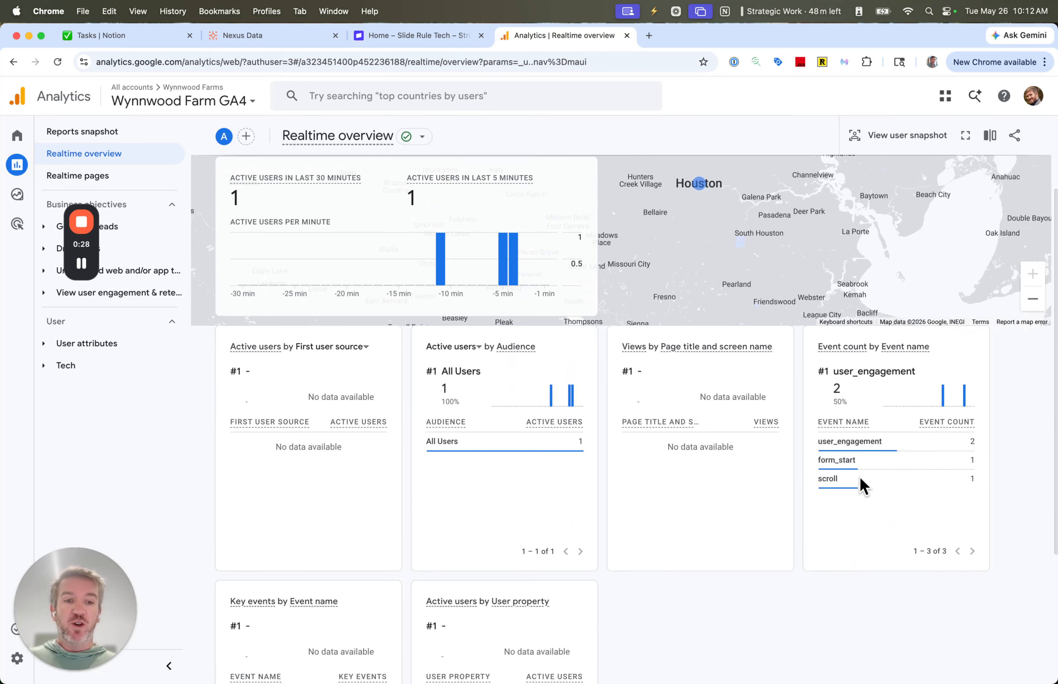
scroll(825, 553, down, 3)
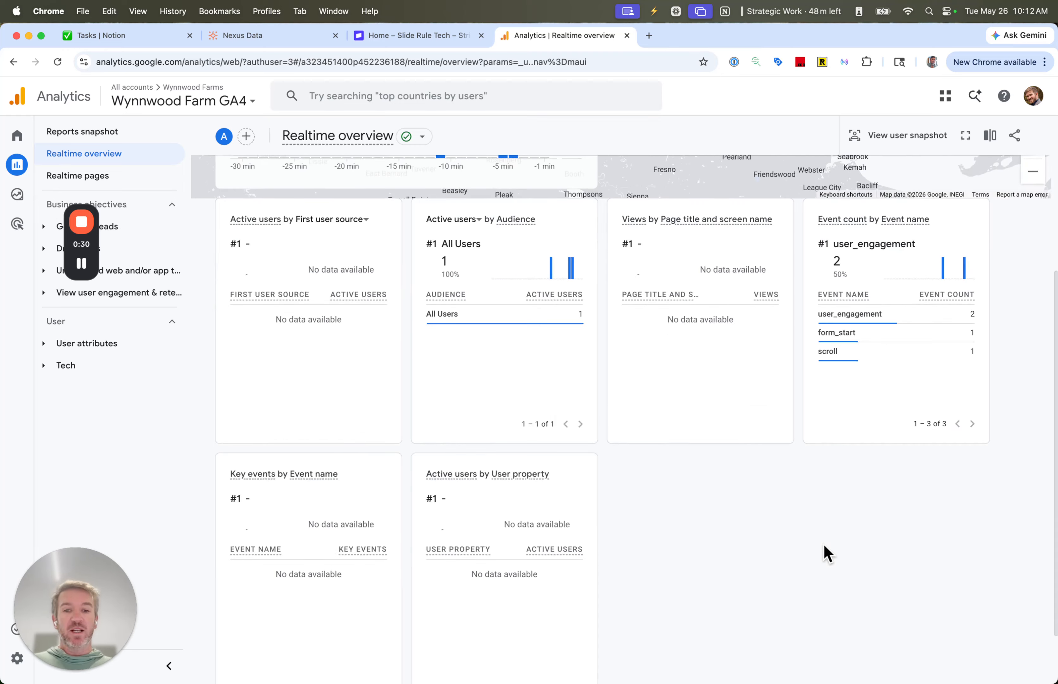
Open the Wynnwood Farms website in a new browser tab and browse down its home page
click(649, 35)
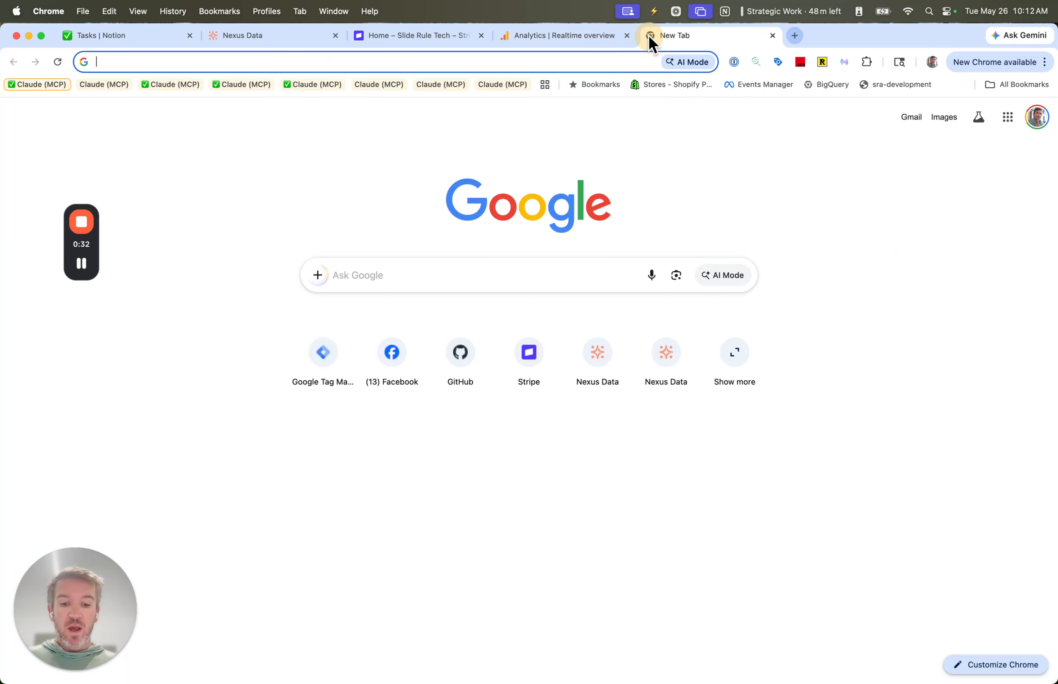
text(wyn)
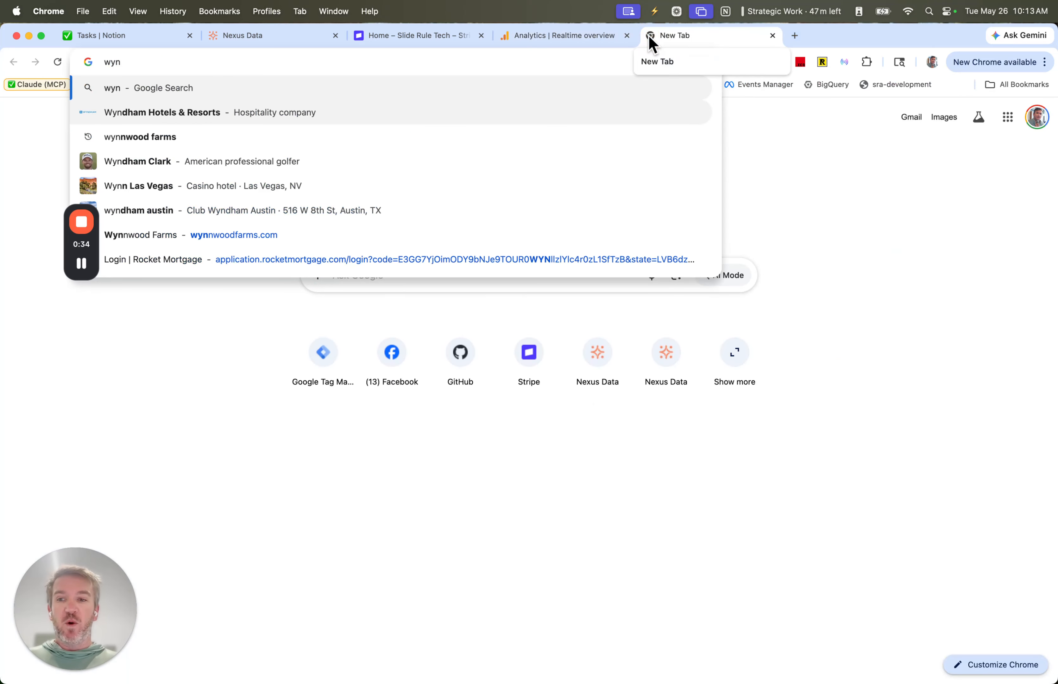
click(272, 243)
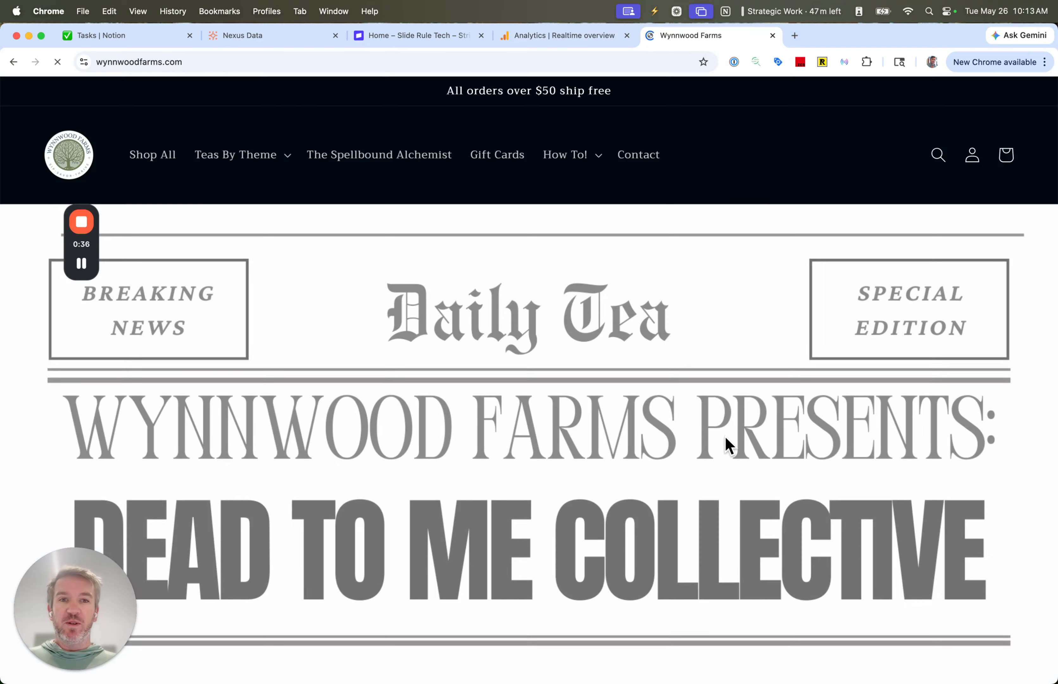
scroll(575, 413, down, 15)
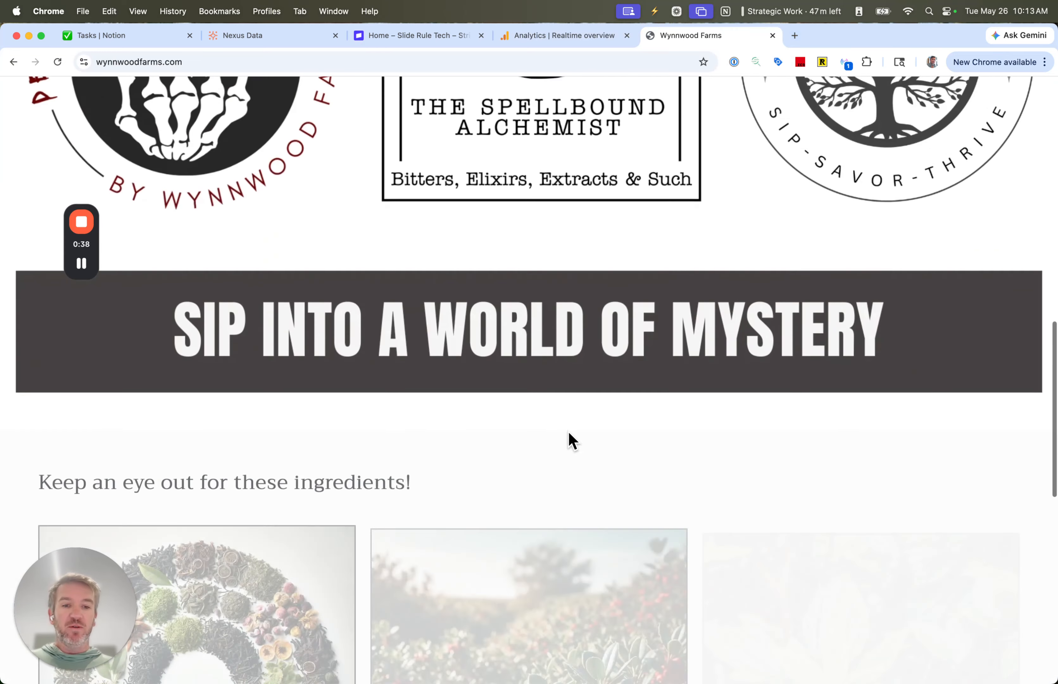
scroll(572, 440, down, 5)
Return to the Analytics Realtime overview and expand the Generate leads report group
click(546, 35)
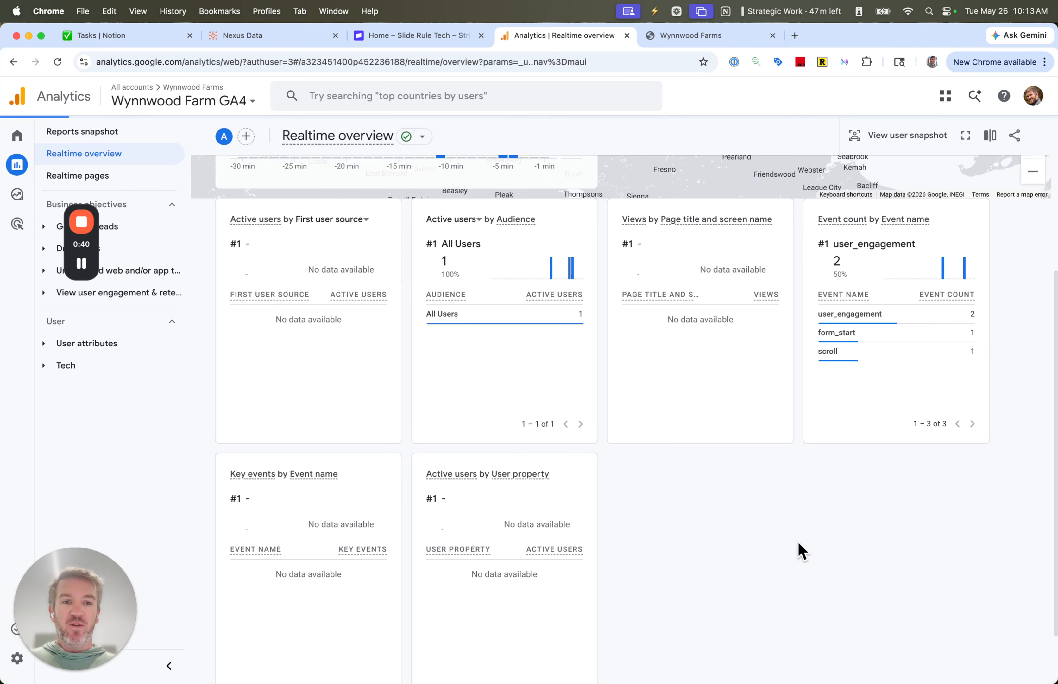
scroll(752, 505, up, 5)
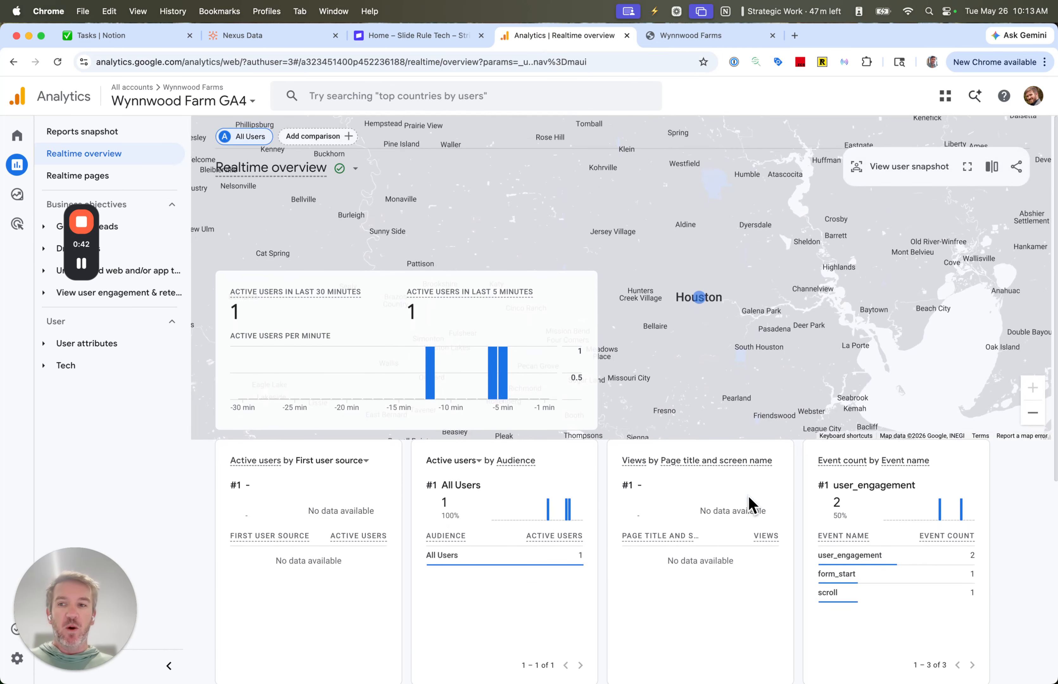
mouse_move(28, 208)
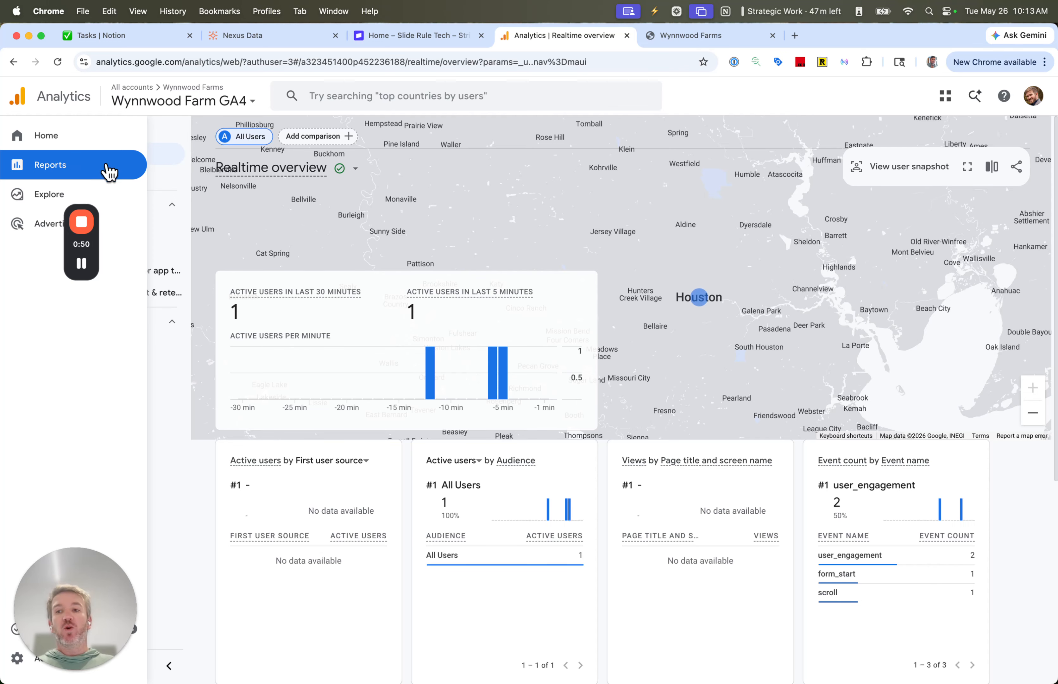
drag(87, 210, 1011, 169)
click(48, 234)
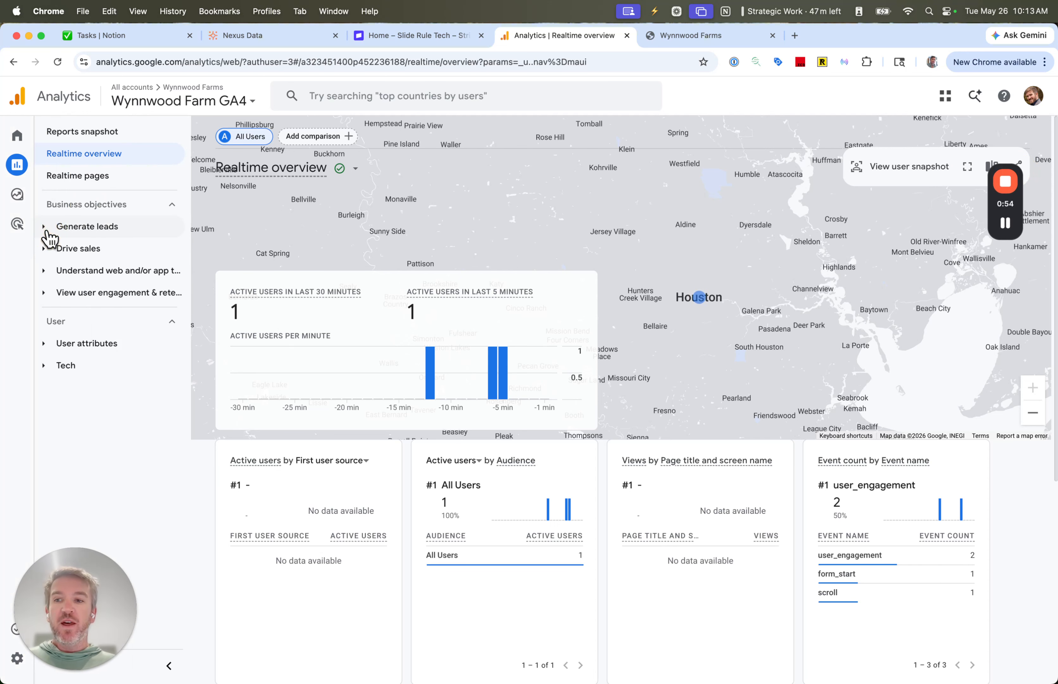
click(48, 234)
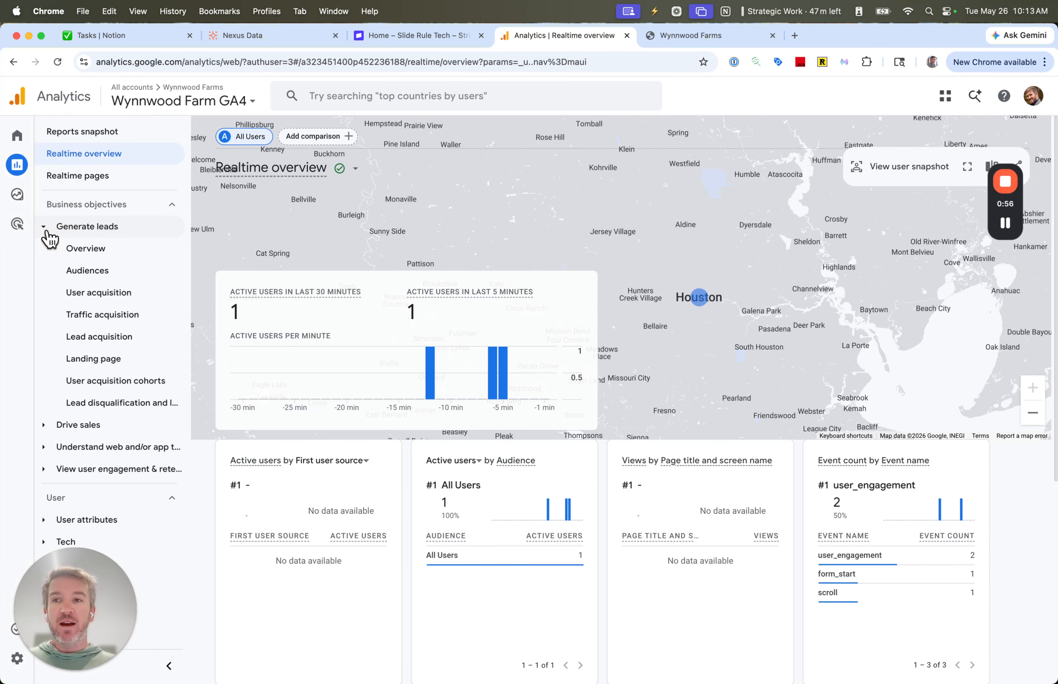
Create a new blank exploration for the Wynnwood Farm GA4 property
click(18, 199)
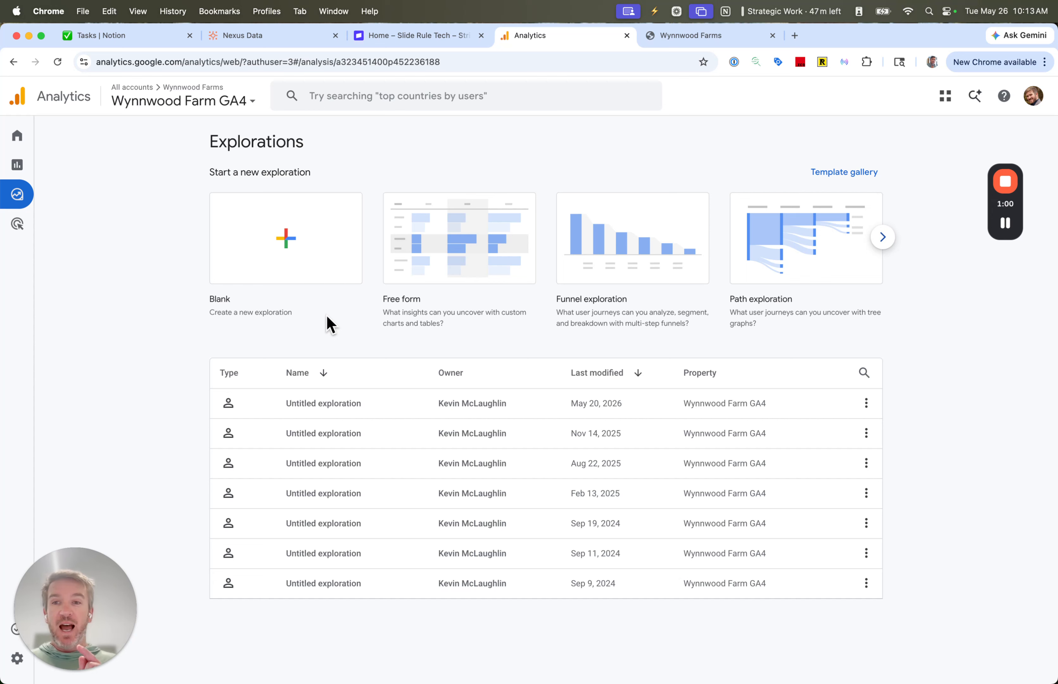
mouse_move(26, 165)
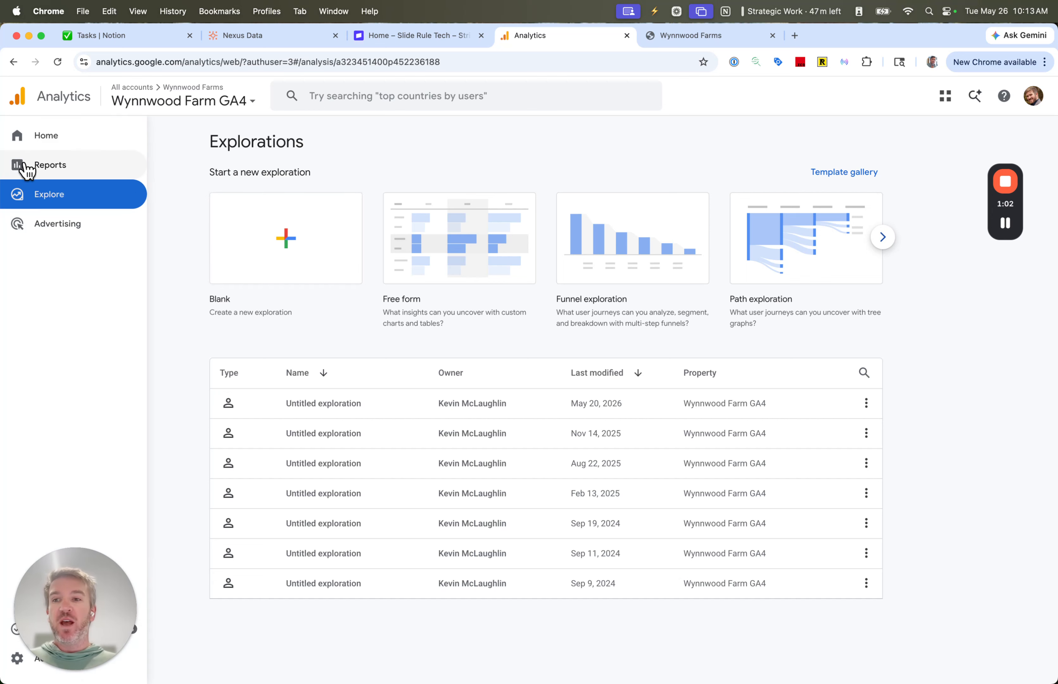
click(271, 232)
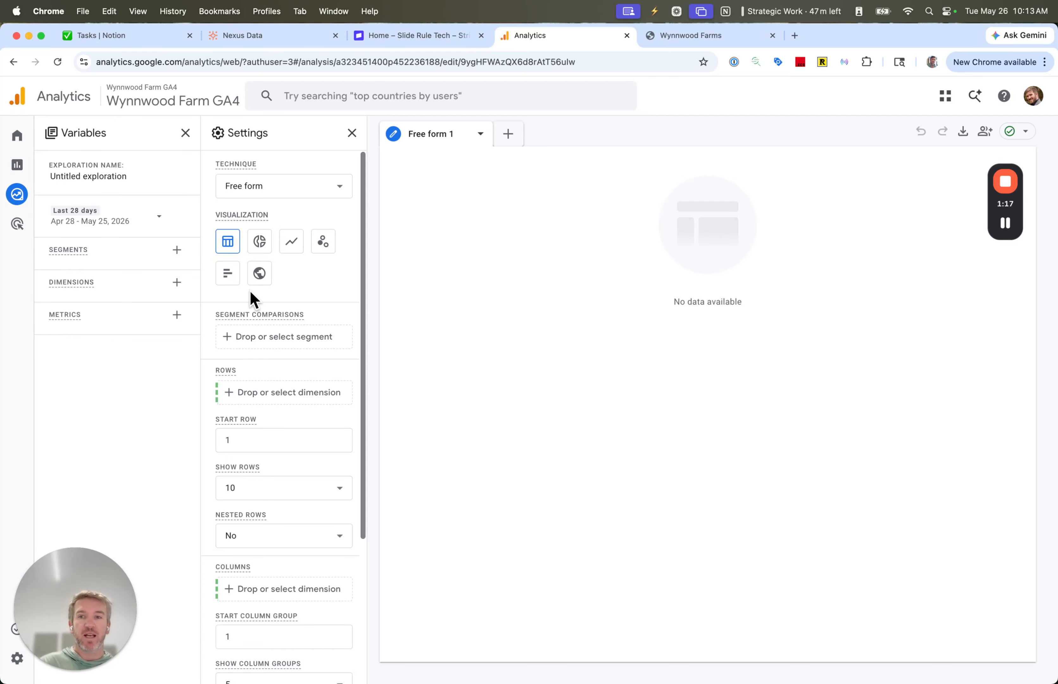
Add the Event name dimension to the exploration's variables
click(176, 281)
click(554, 106)
text(event)
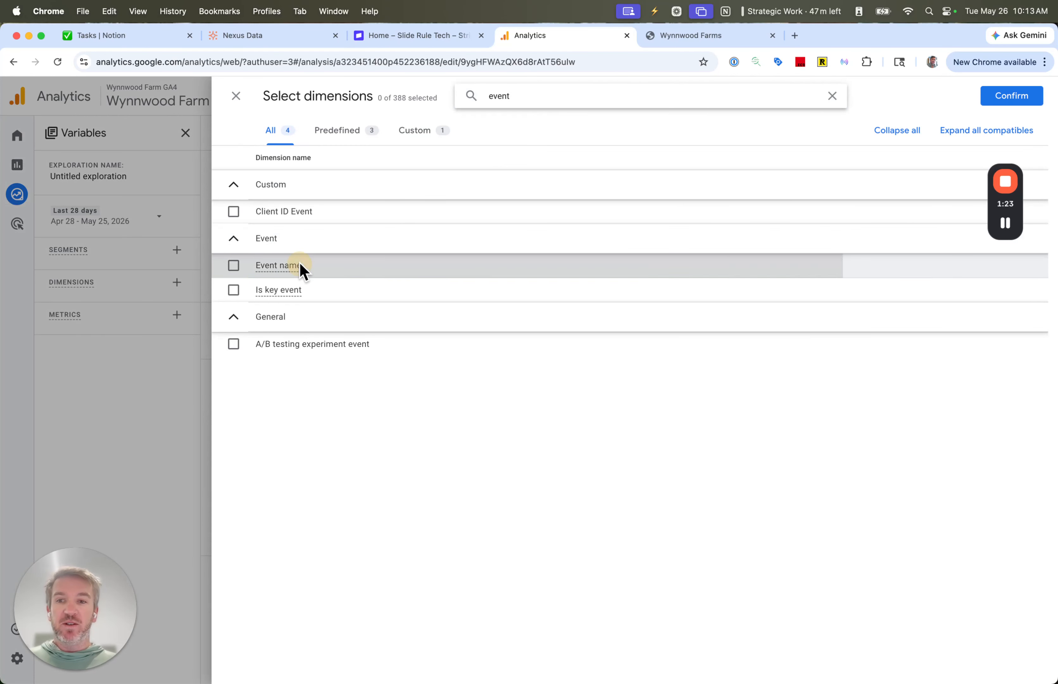
click(302, 267)
click(1005, 95)
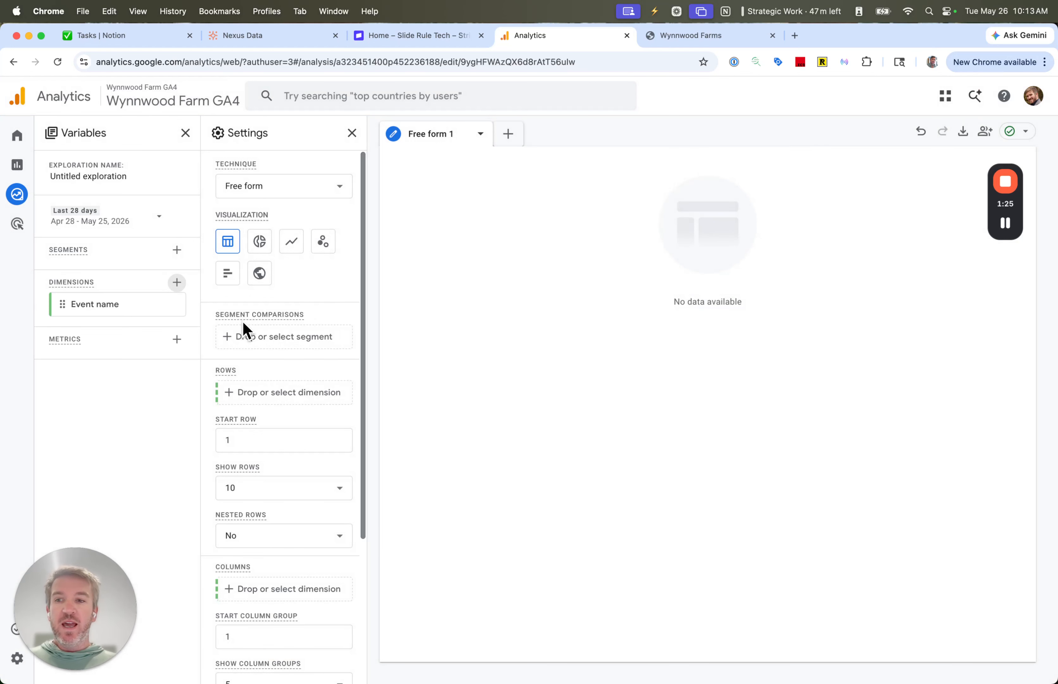
Add the Event count metric to the exploration's variables
click(177, 339)
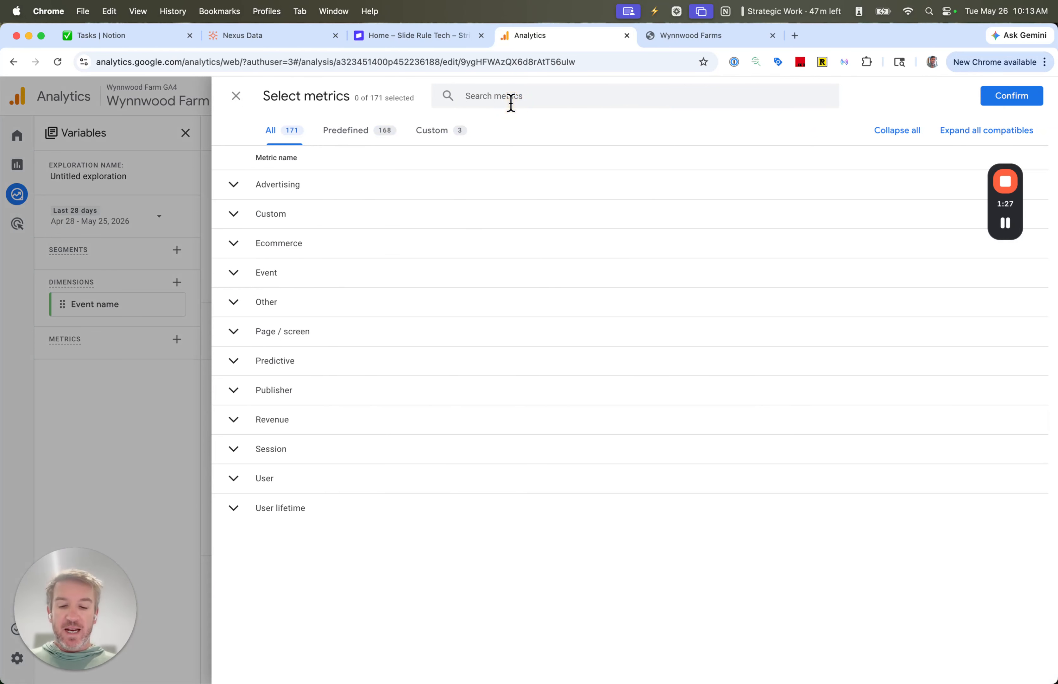
click(510, 103)
text(even)
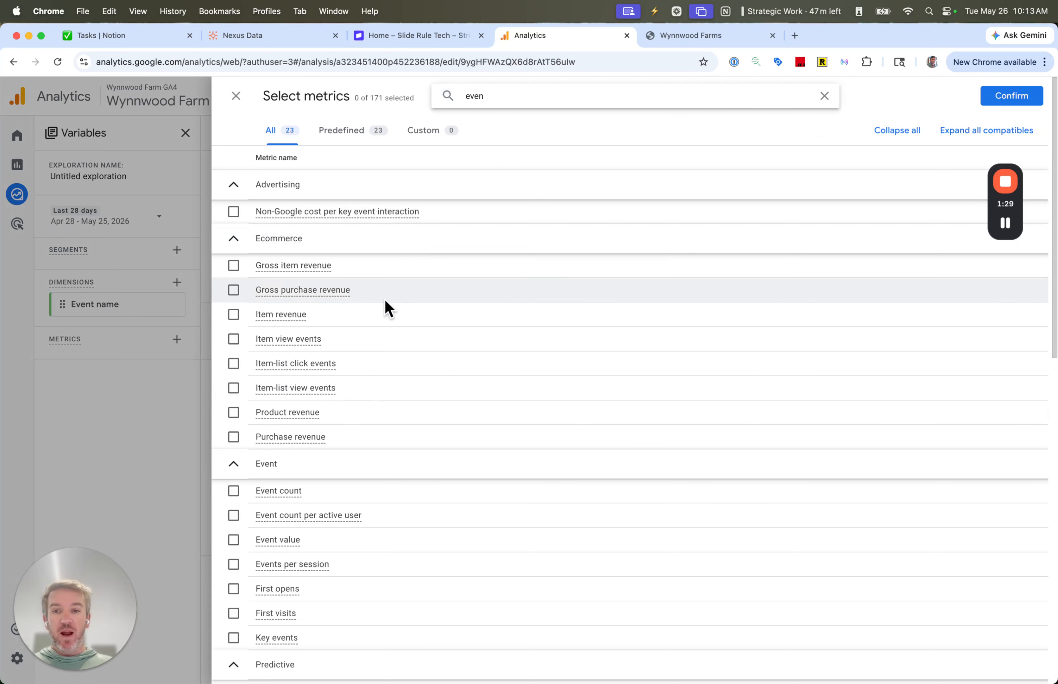
click(280, 492)
click(1008, 108)
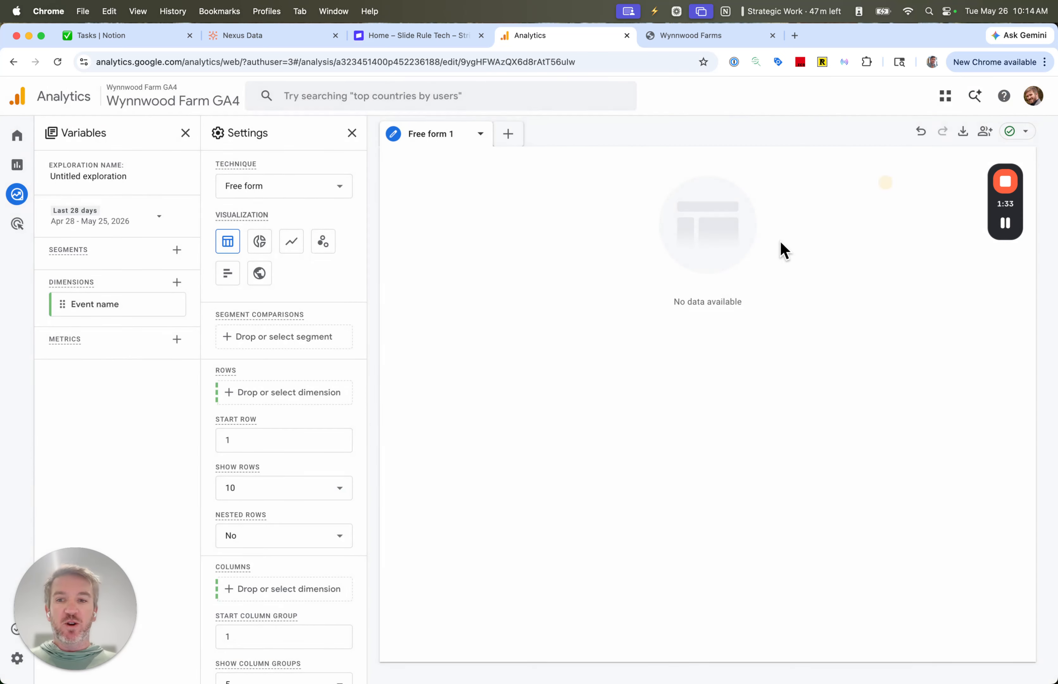
Build the free-form table with Event name as the rows and Event count as the values
click(278, 393)
click(300, 411)
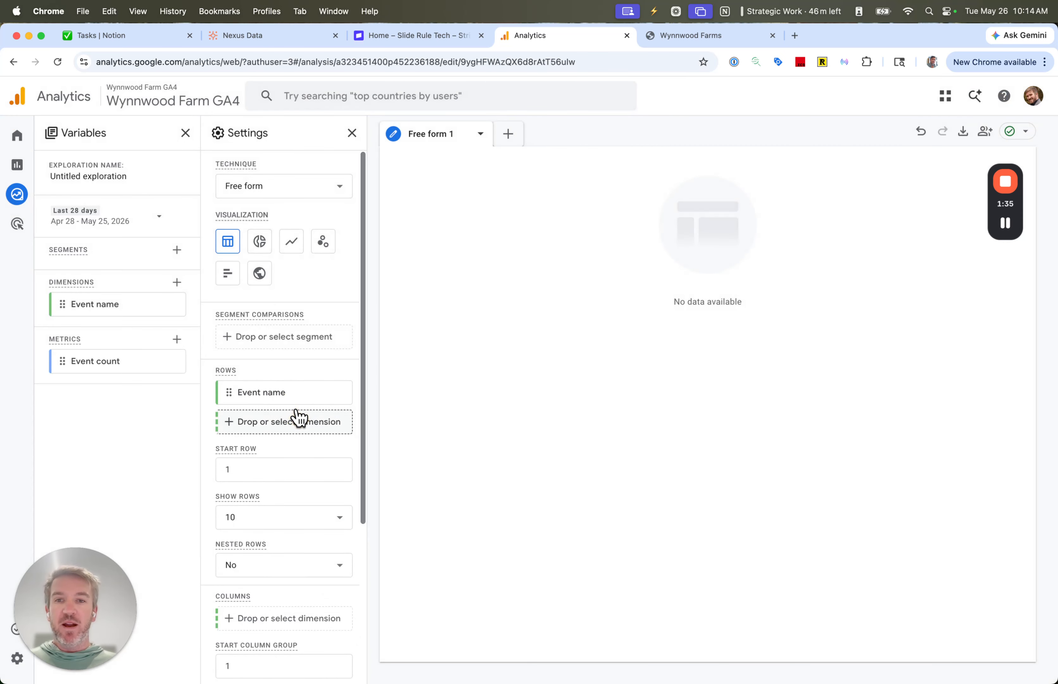
scroll(297, 418, down, 5)
click(265, 543)
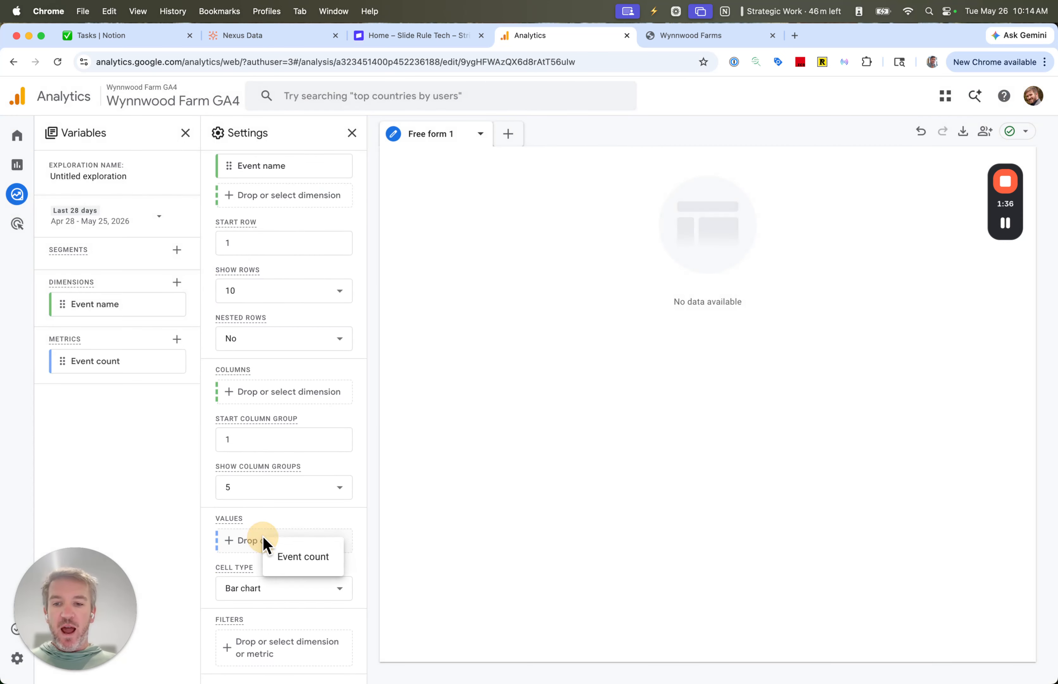
click(295, 561)
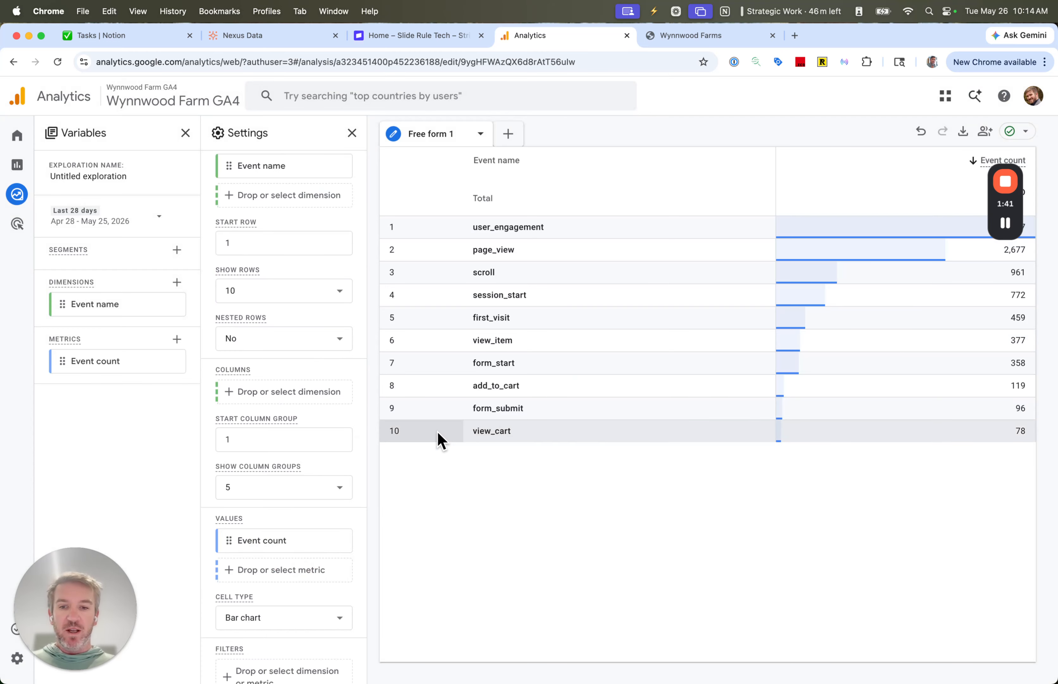
Set the number of rows shown in the free-form table to 250
scroll(255, 376, up, 5)
scroll(253, 373, down, 3)
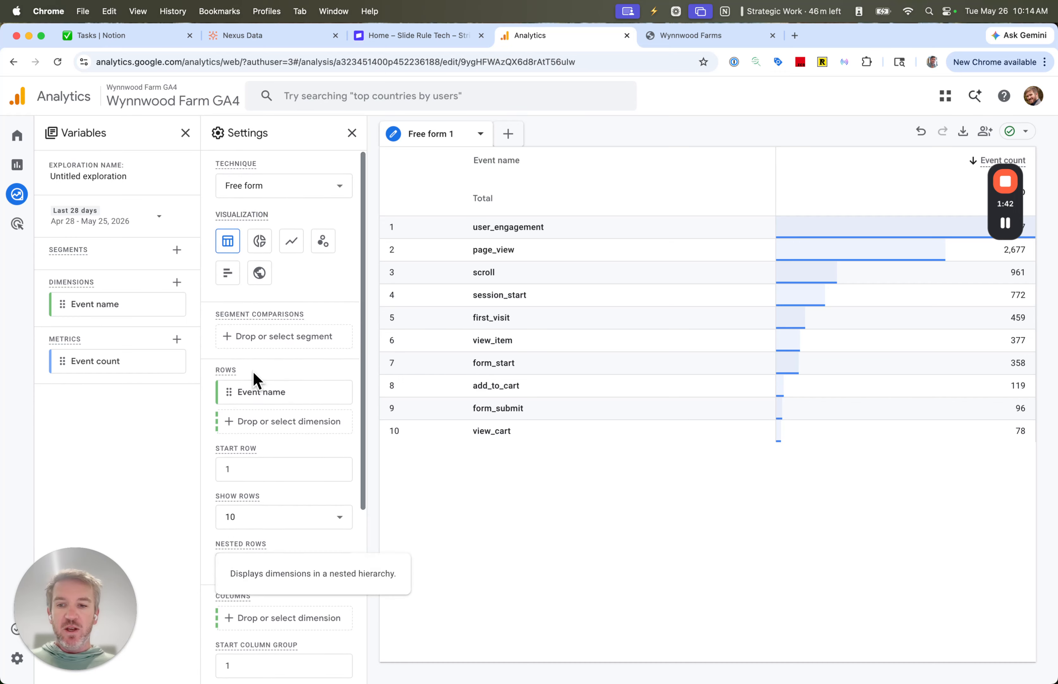
click(262, 386)
click(274, 532)
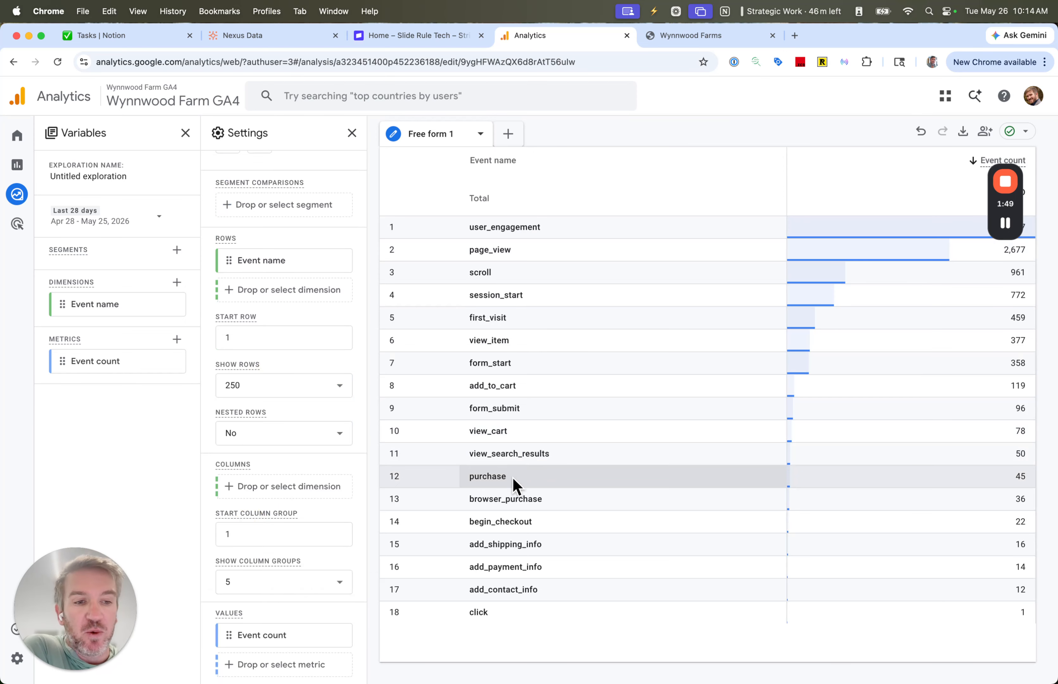
Filter the free-form table to rows where Event name exactly matches purchase
double_click(480, 476)
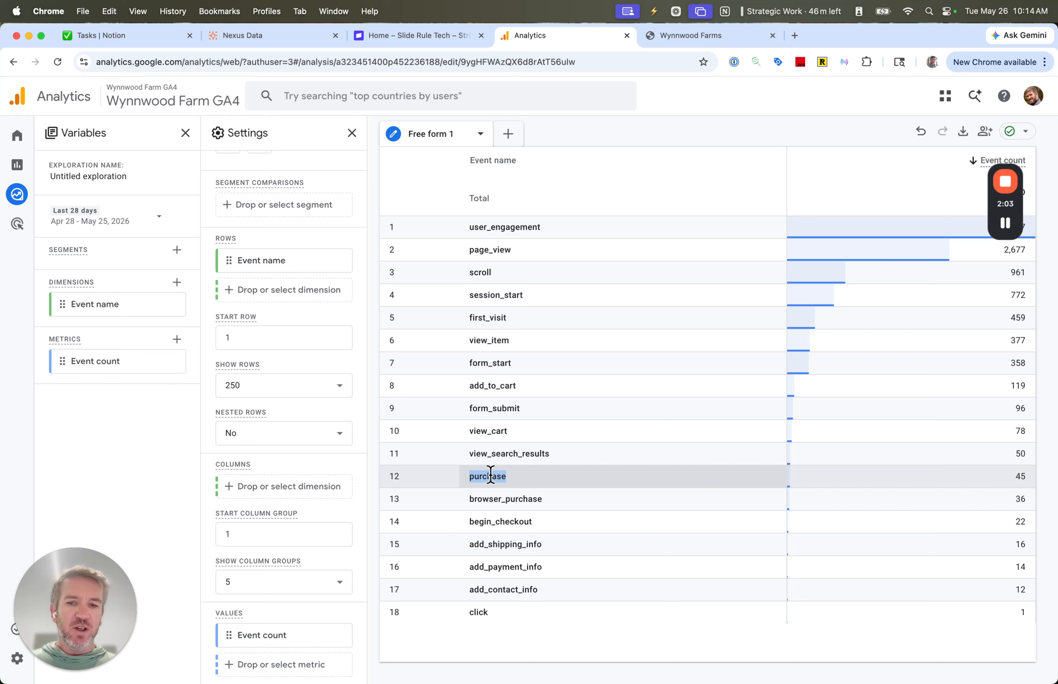
scroll(255, 501, down, 5)
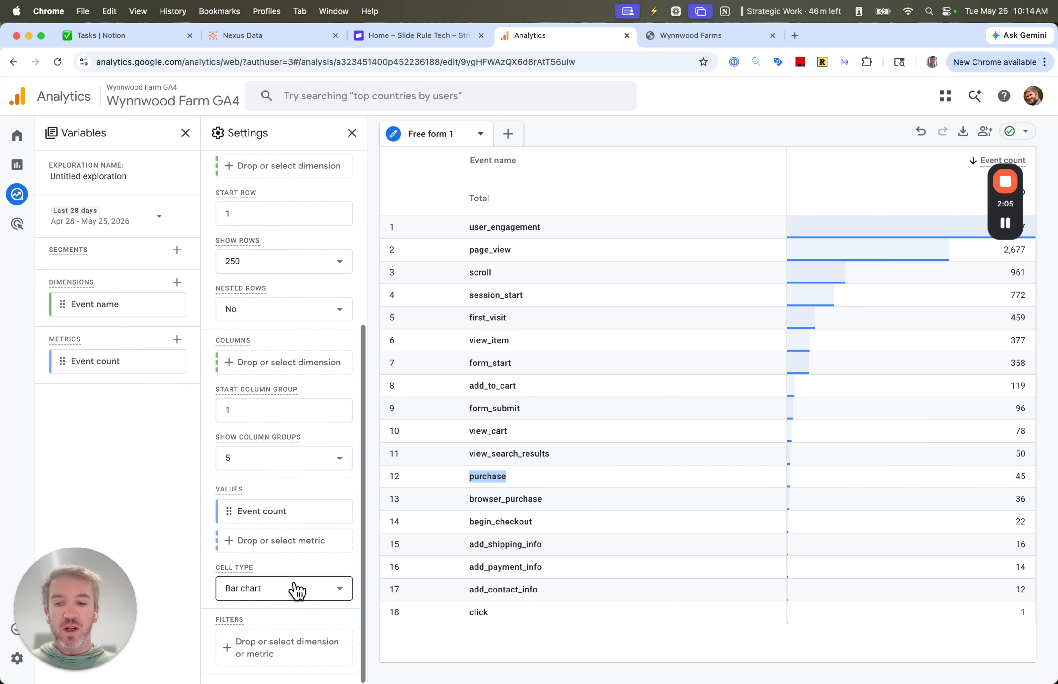
click(281, 662)
click(315, 567)
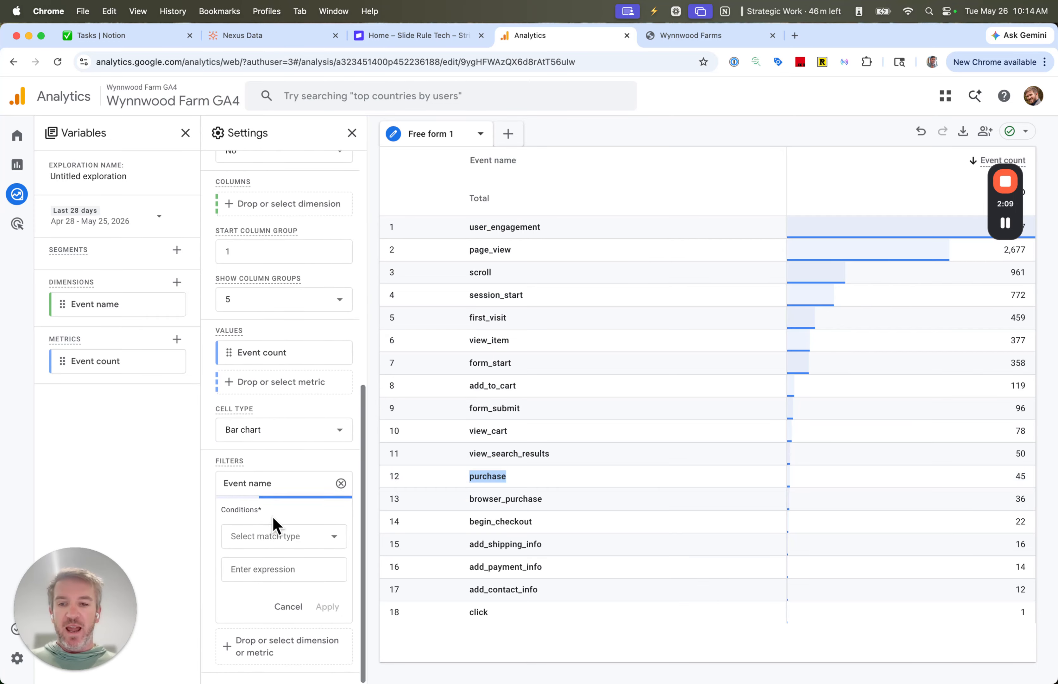
click(251, 540)
click(274, 380)
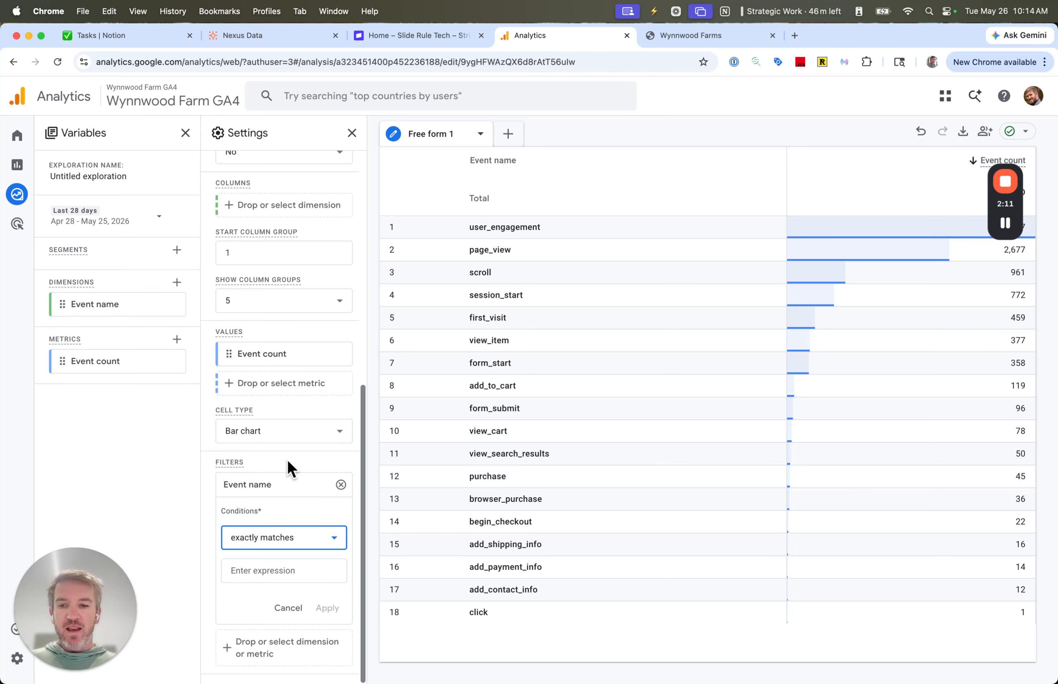
click(271, 570)
text(p)
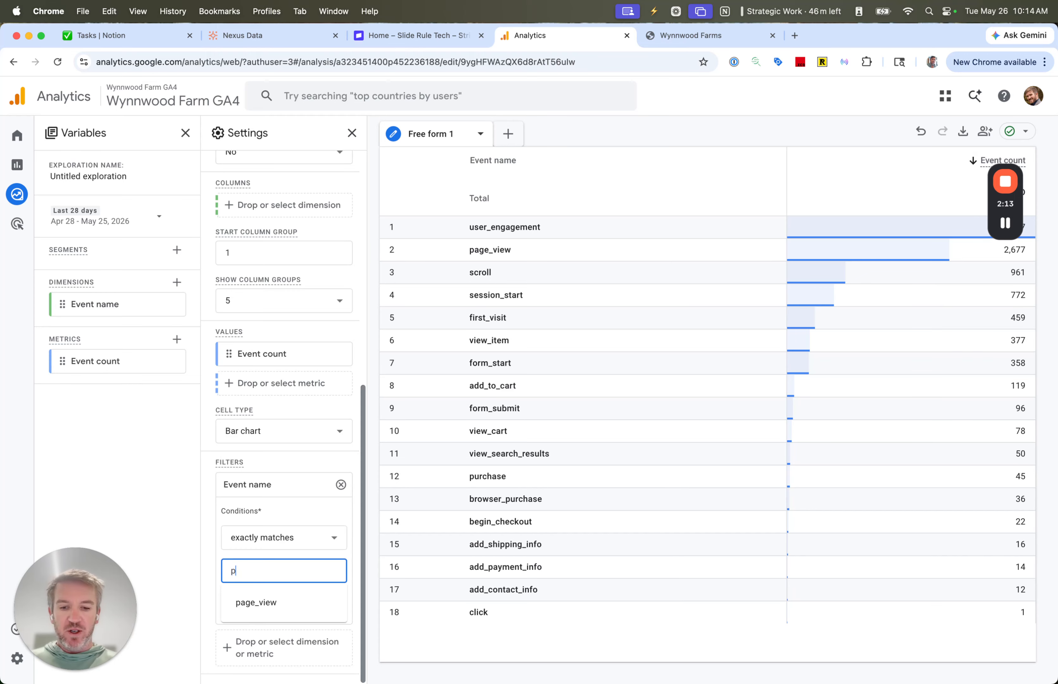
text(u)
click(255, 601)
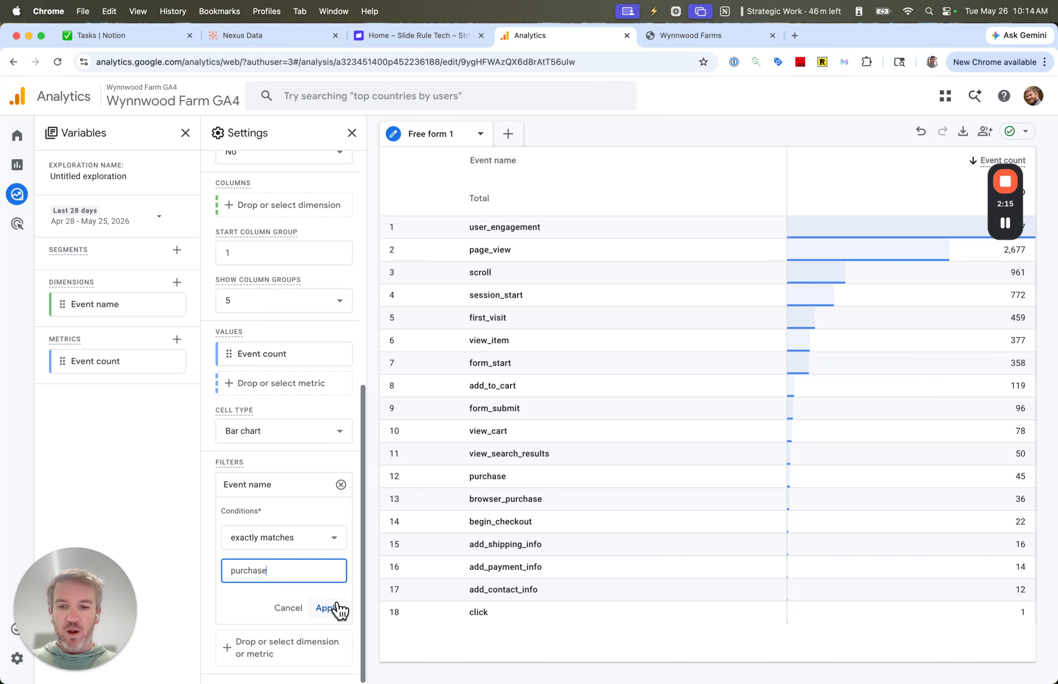
click(332, 608)
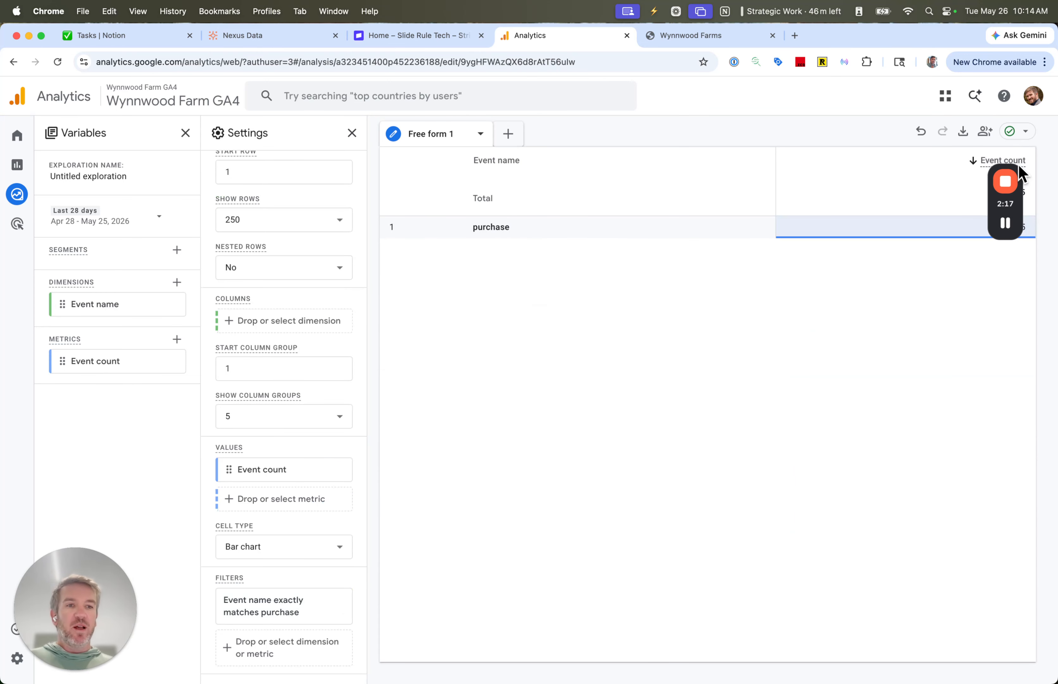
drag(1018, 166, 1025, 458)
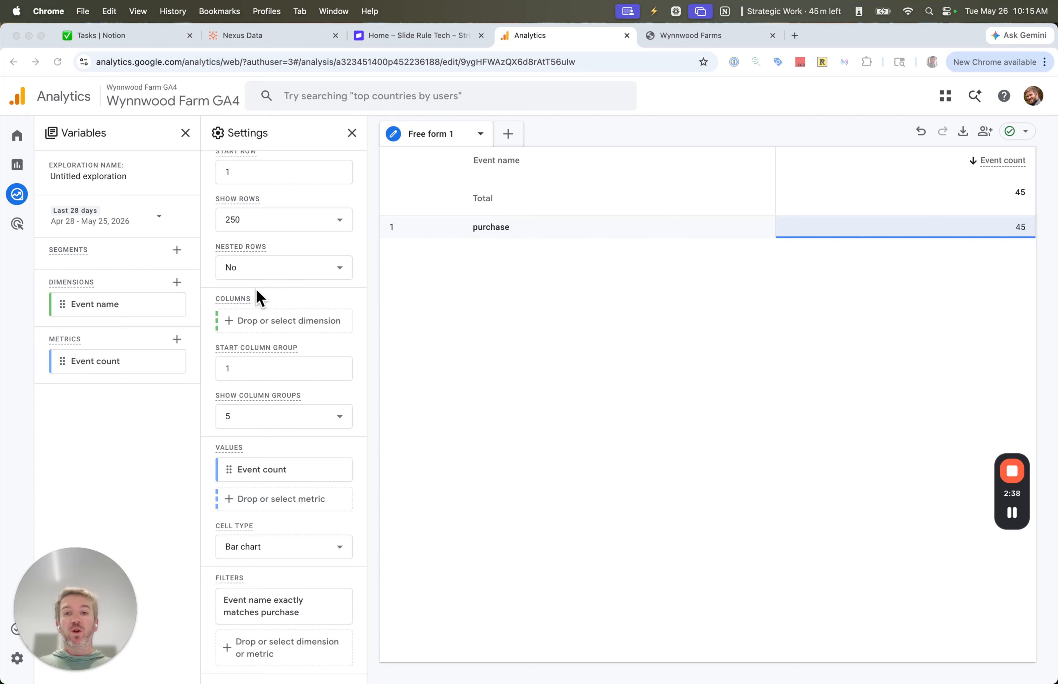
scroll(232, 298, up, 5)
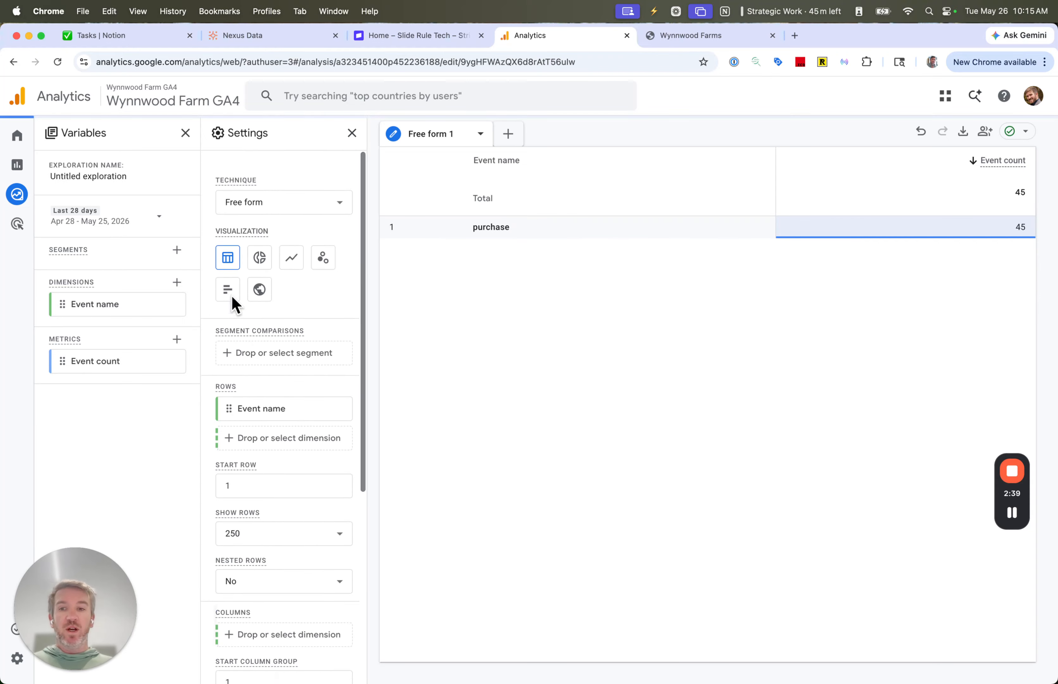
Show the purchase events as a line chart and set the exploration's date range to the last 90 days
click(296, 251)
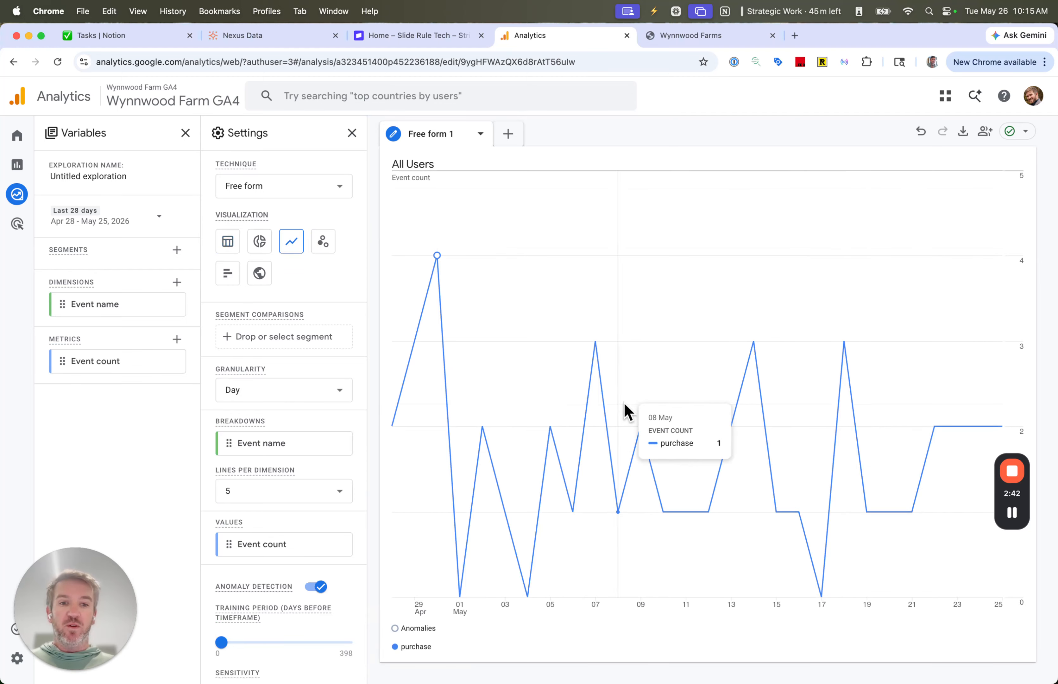
mouse_move(440, 265)
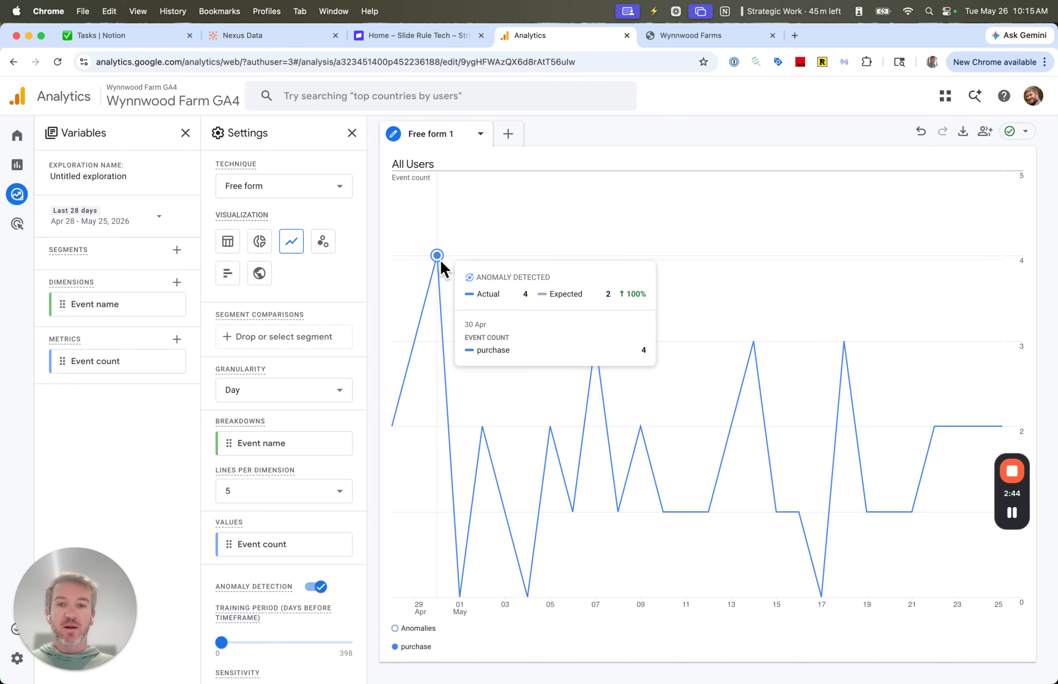
click(124, 219)
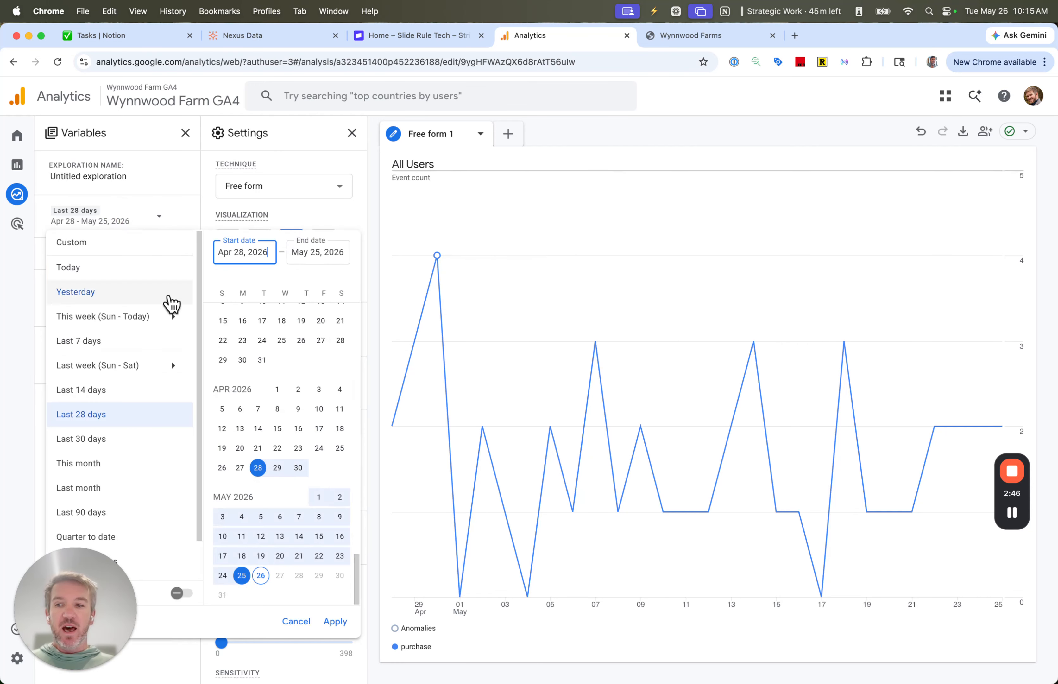
click(106, 512)
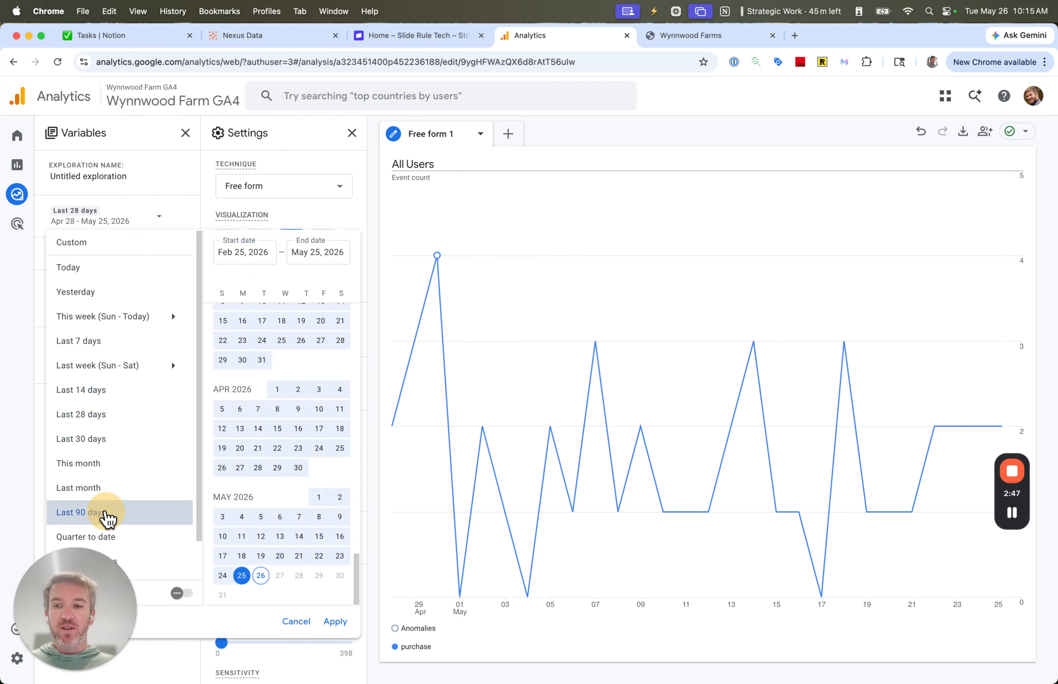
click(334, 621)
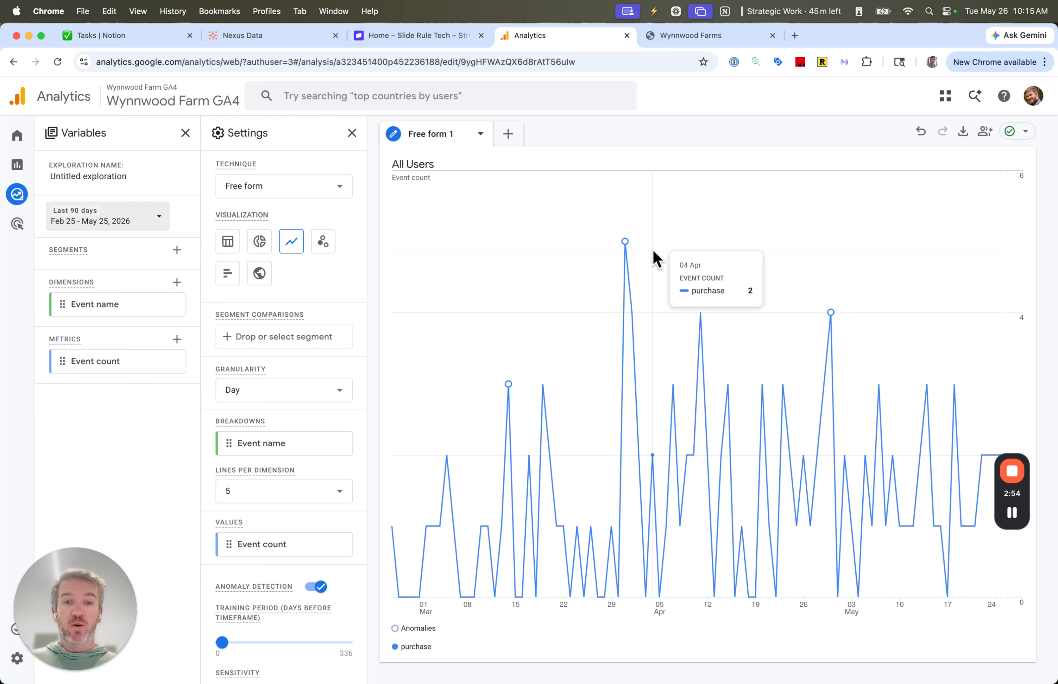
Inspect the anomaly points on the purchase line chart and lower the anomaly detection sensitivity to its minimum
mouse_move(626, 244)
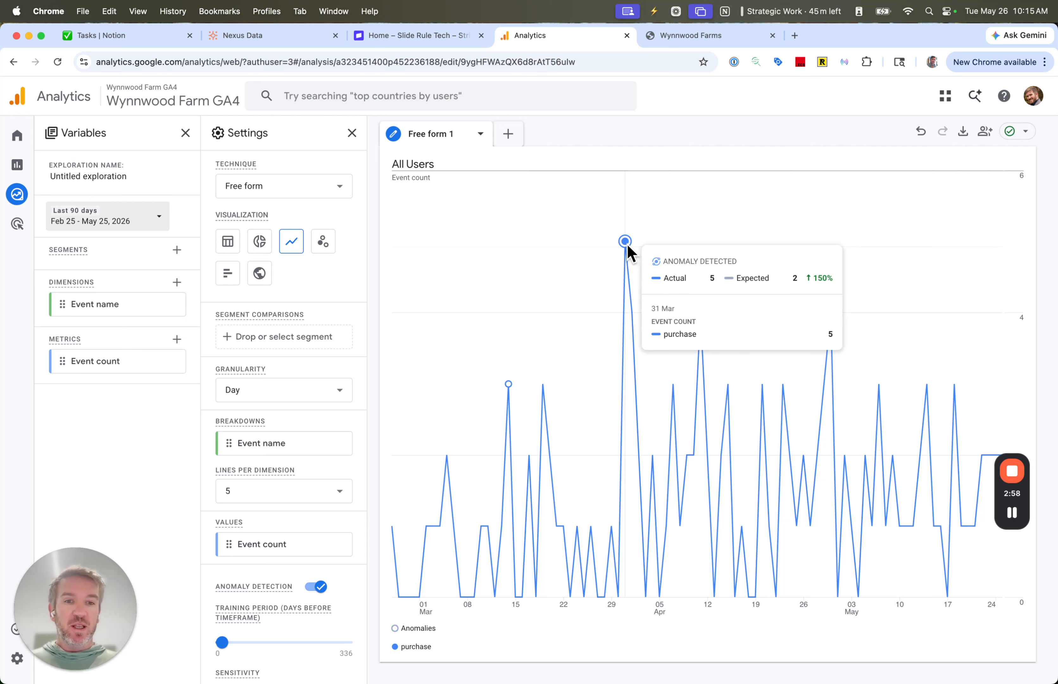
mouse_move(833, 319)
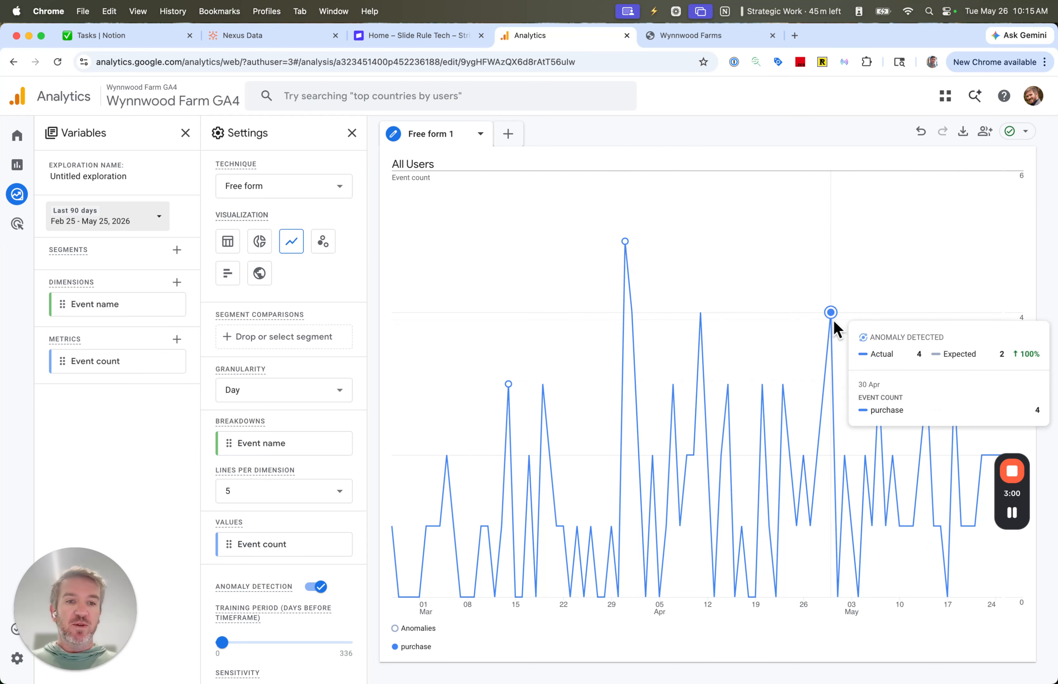
scroll(329, 500, down, 4)
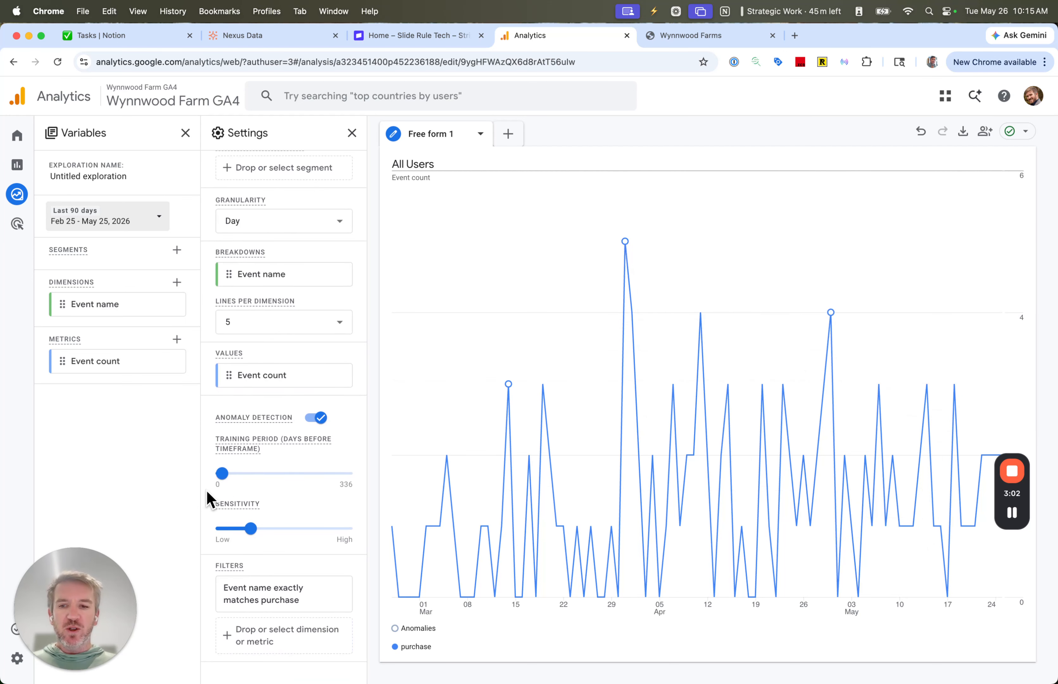
mouse_move(261, 531)
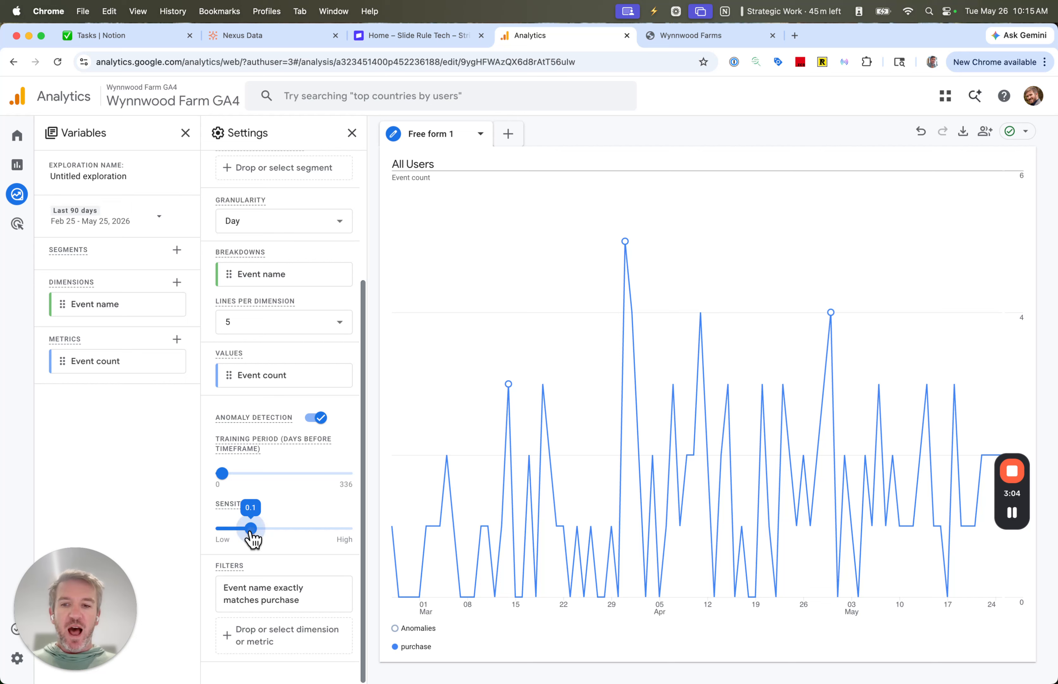
drag(251, 532, 218, 529)
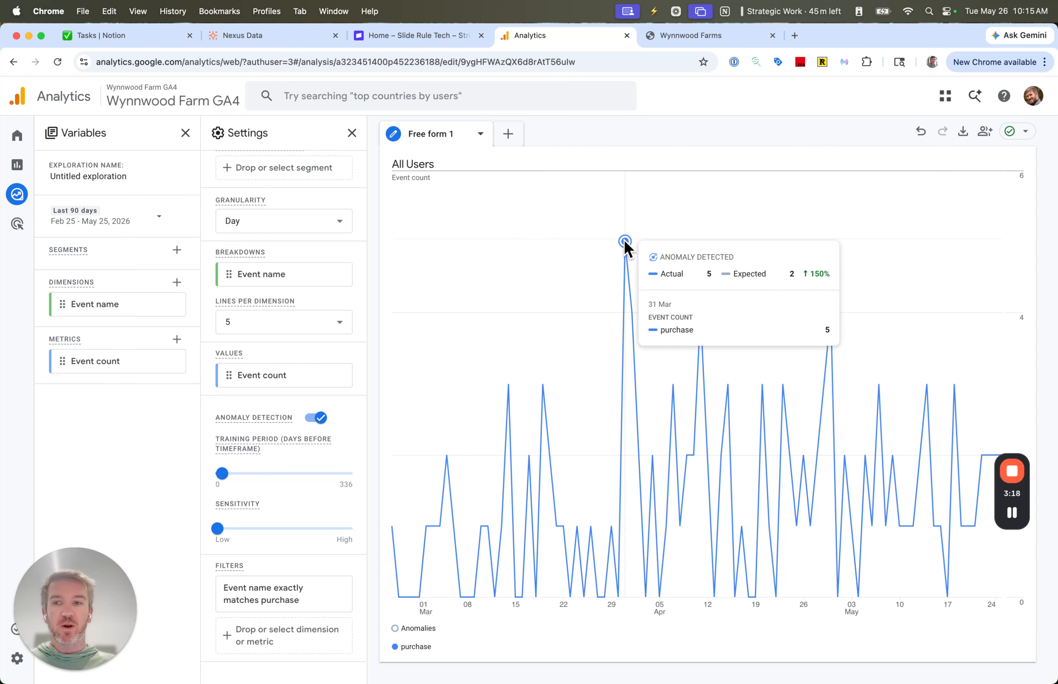
click(176, 284)
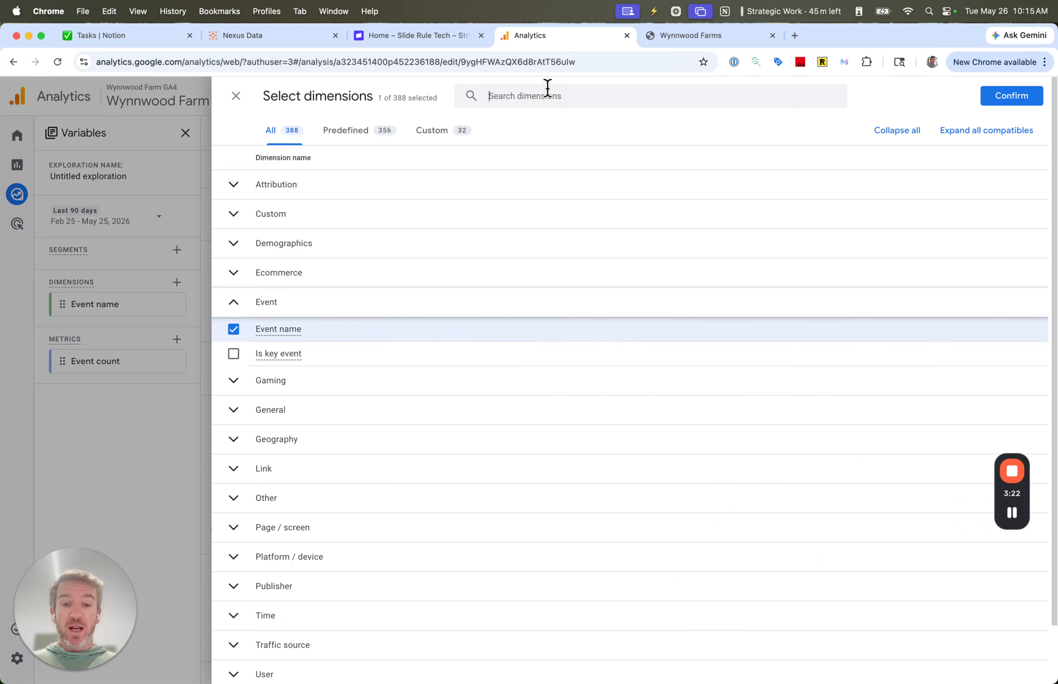
click(547, 87)
text(sour)
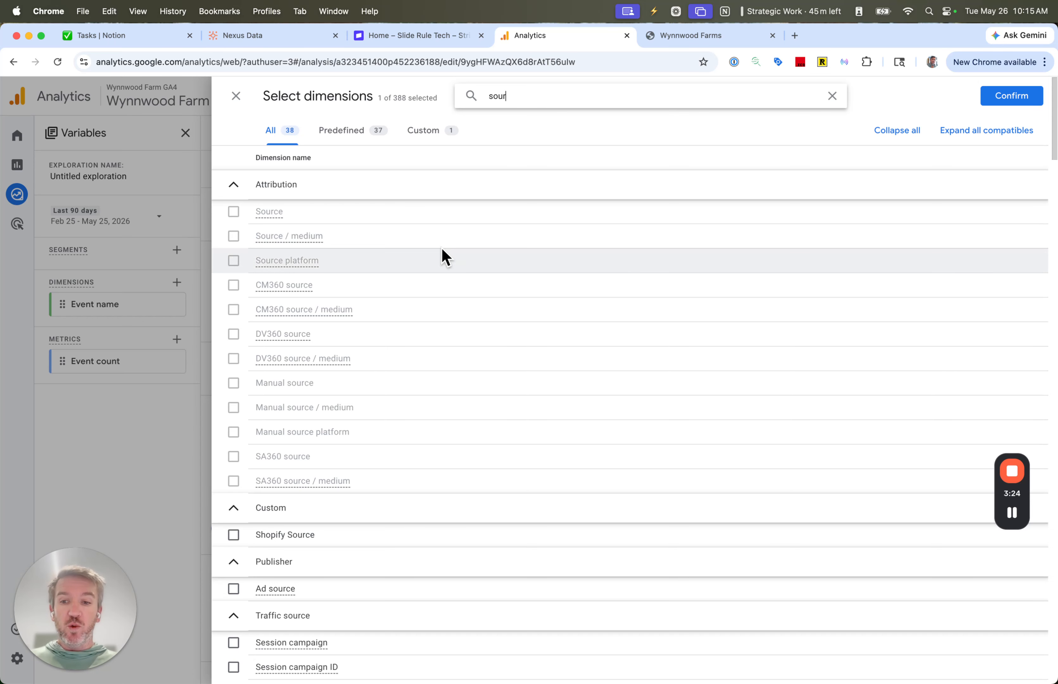
key(BackSpace)
key(BackSpace)
key(BackSpace)
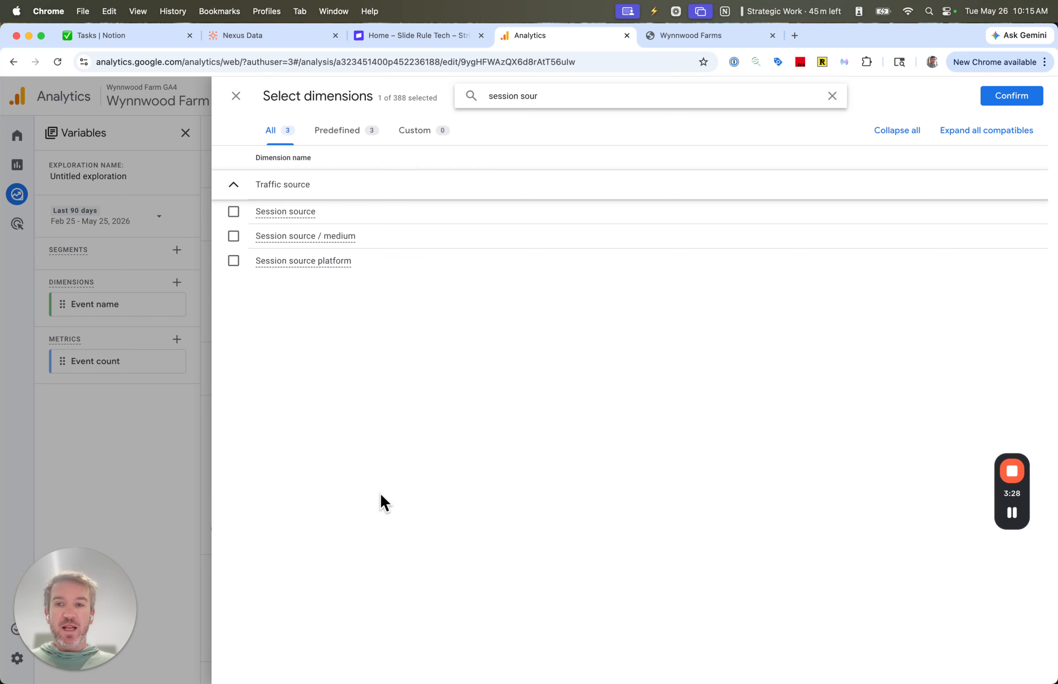
click(233, 237)
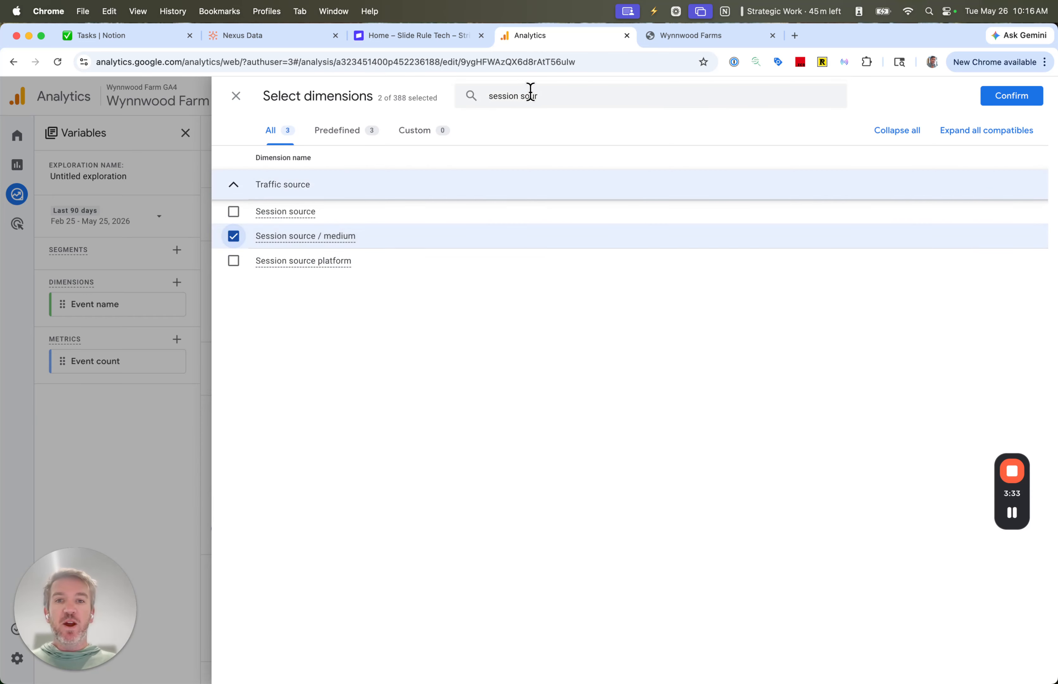
drag(540, 96, 475, 99)
key(BackSpace)
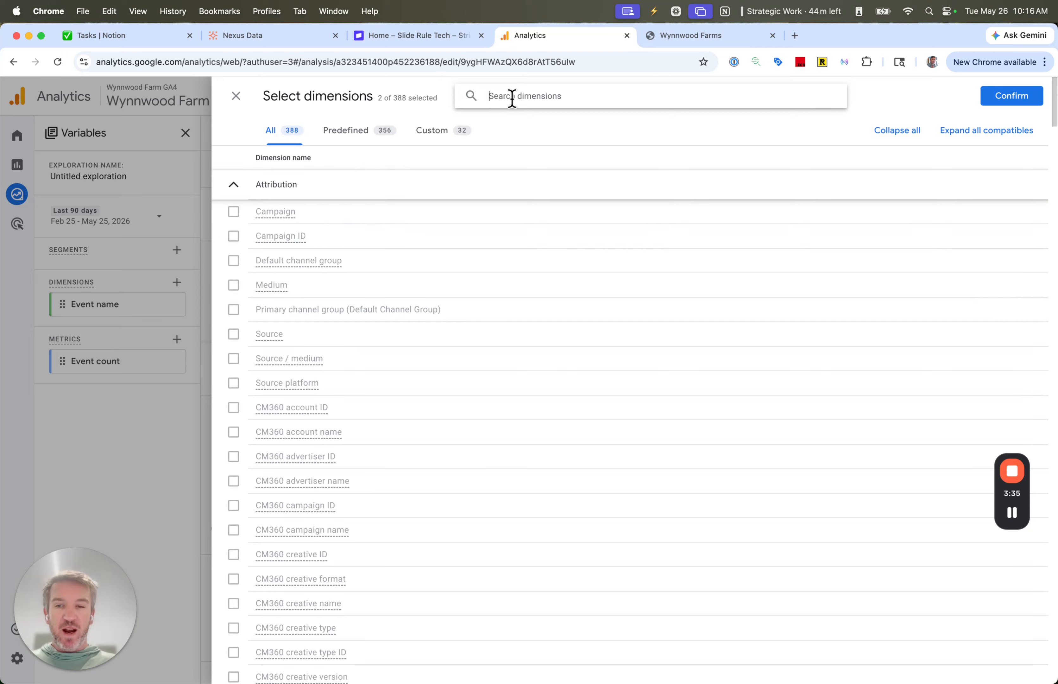
text(session)
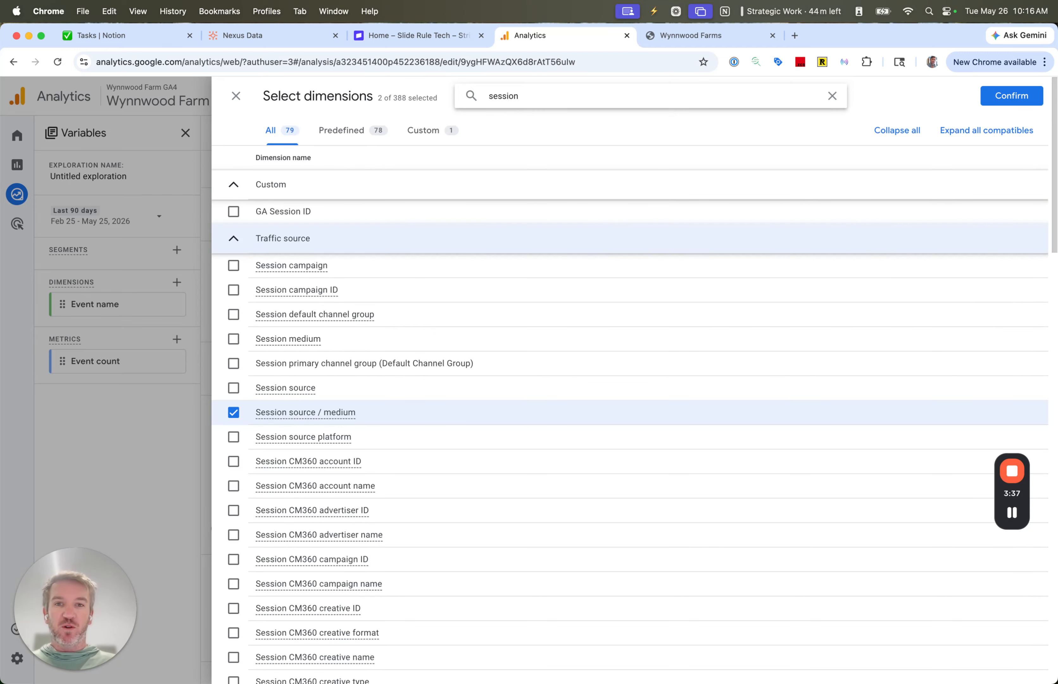
scroll(295, 394, down, 15)
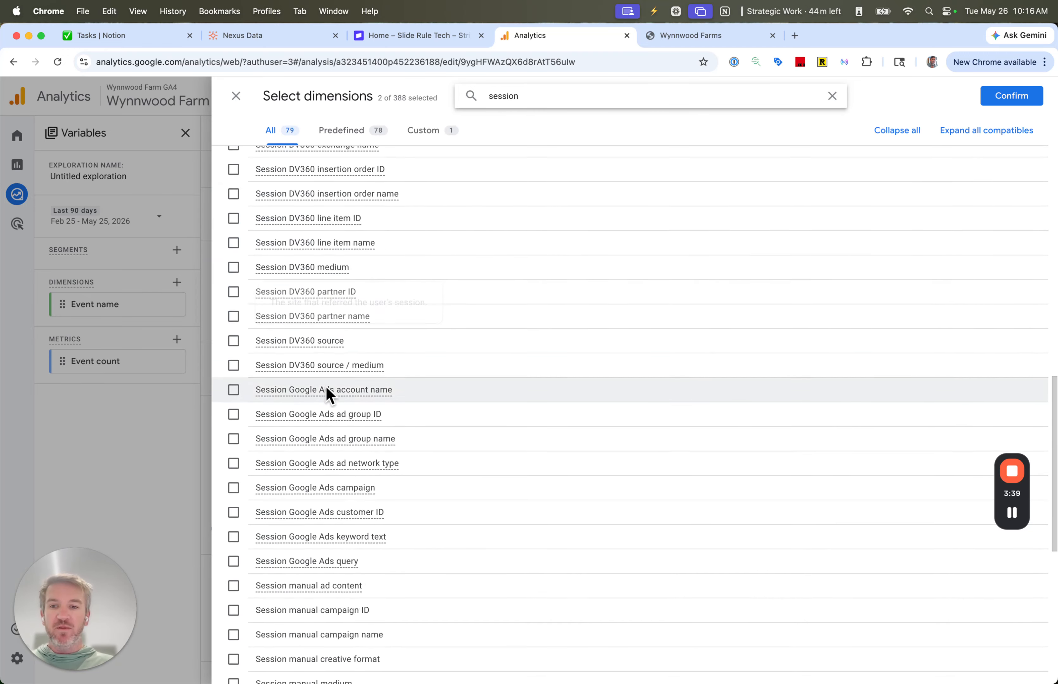
scroll(328, 394, up, 15)
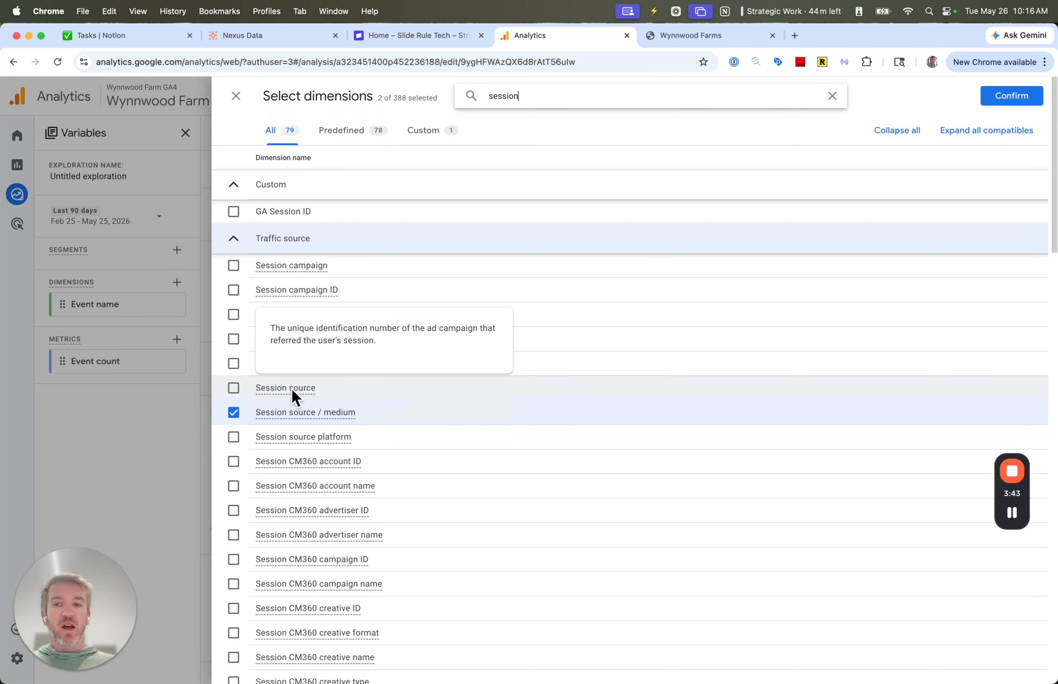
click(241, 103)
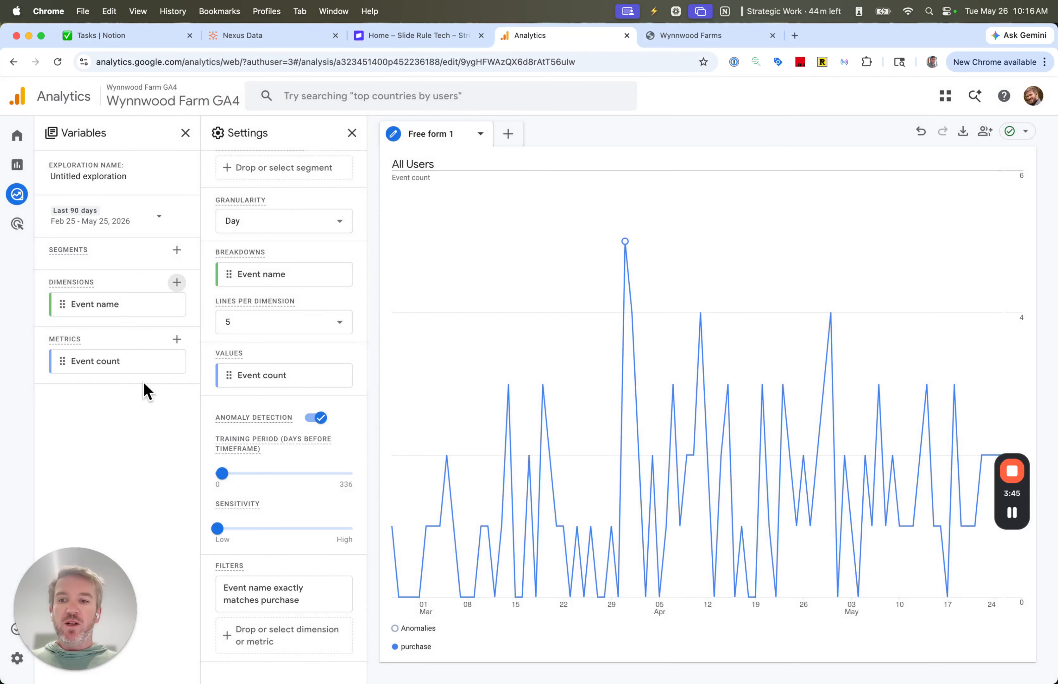
Search the dimensions for session source and add Session source / medium to the exploration's variables
click(176, 281)
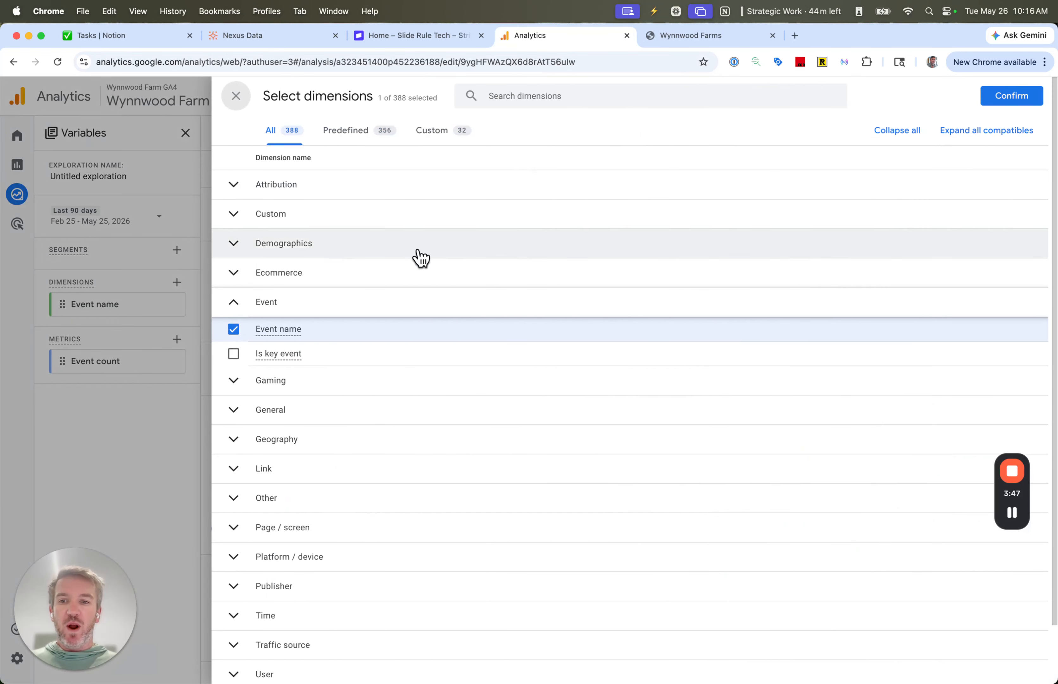
click(508, 99)
text(source)
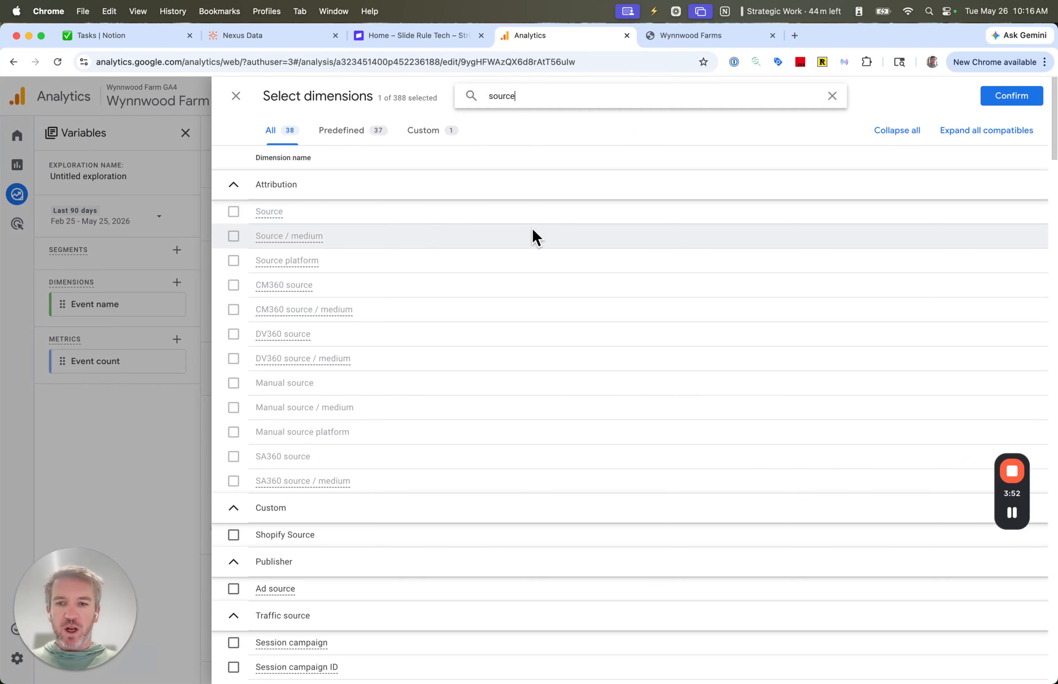
key(BackSpace)
key(BackSpace)
key(BackSpace)
text(essi)
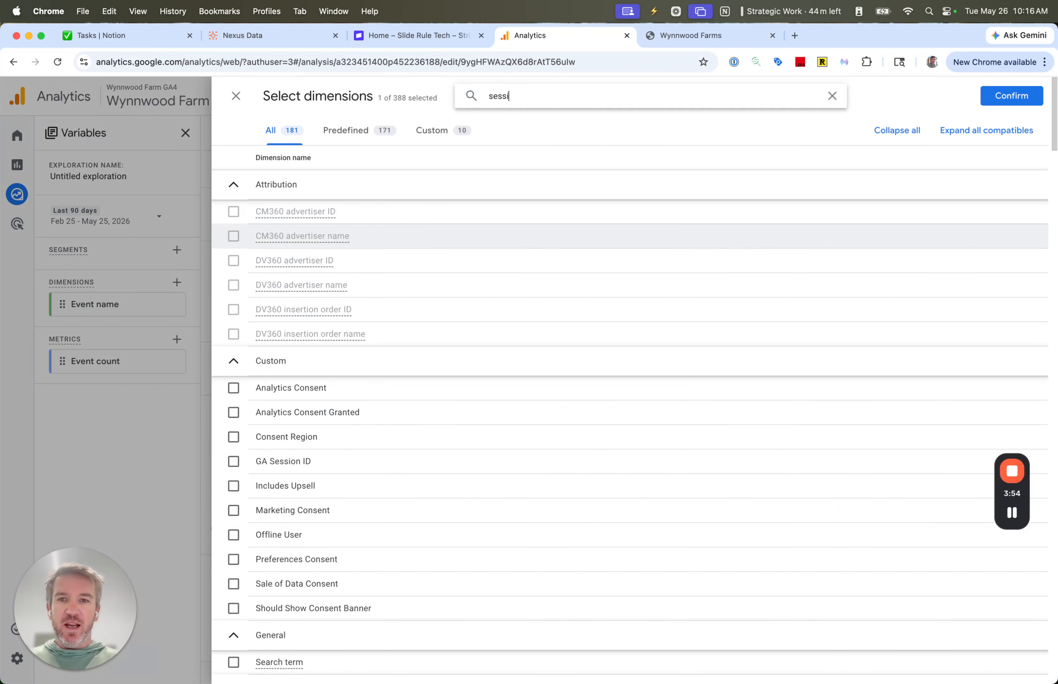
text(on sour)
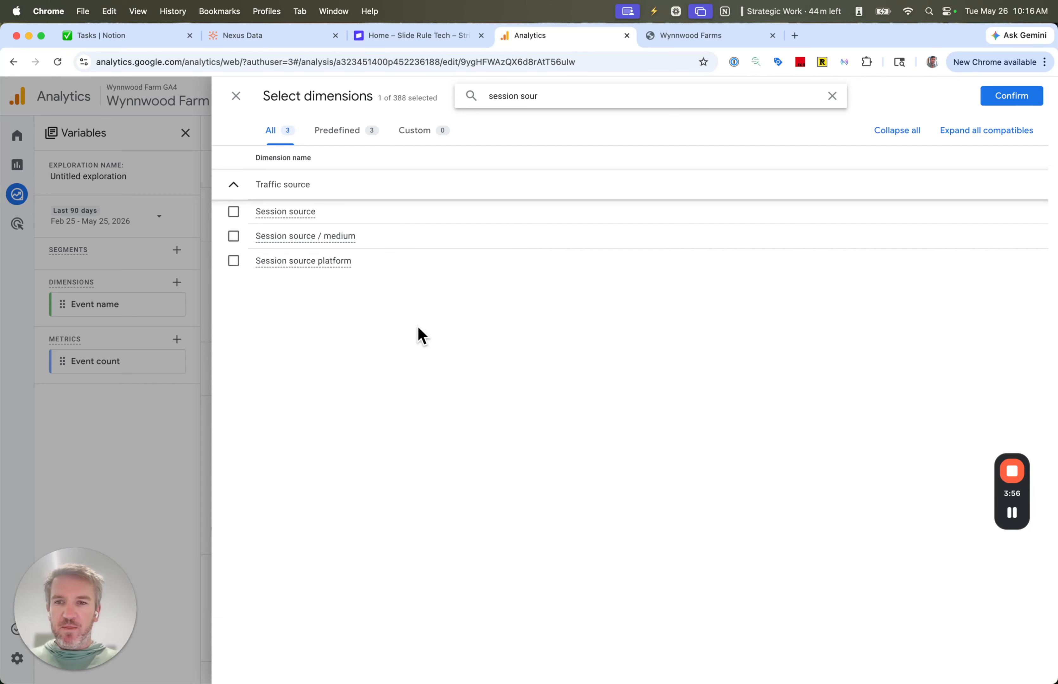
click(234, 235)
click(1008, 96)
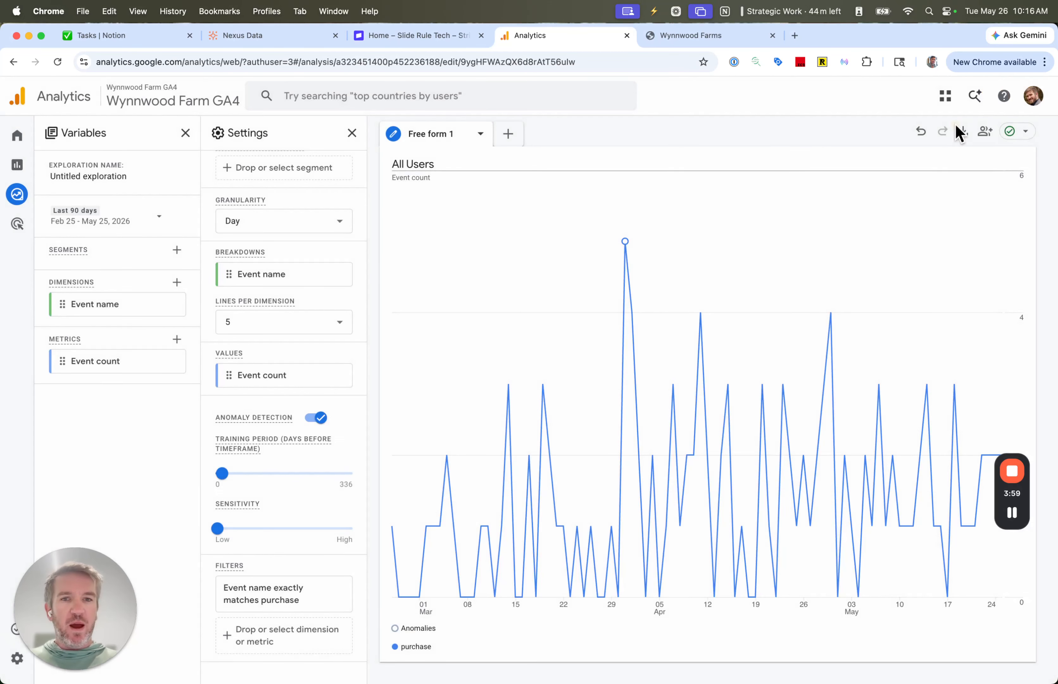
Switch the visualization to a table and replace Event name with Session source / medium as its row dimension
scroll(314, 500, up, 5)
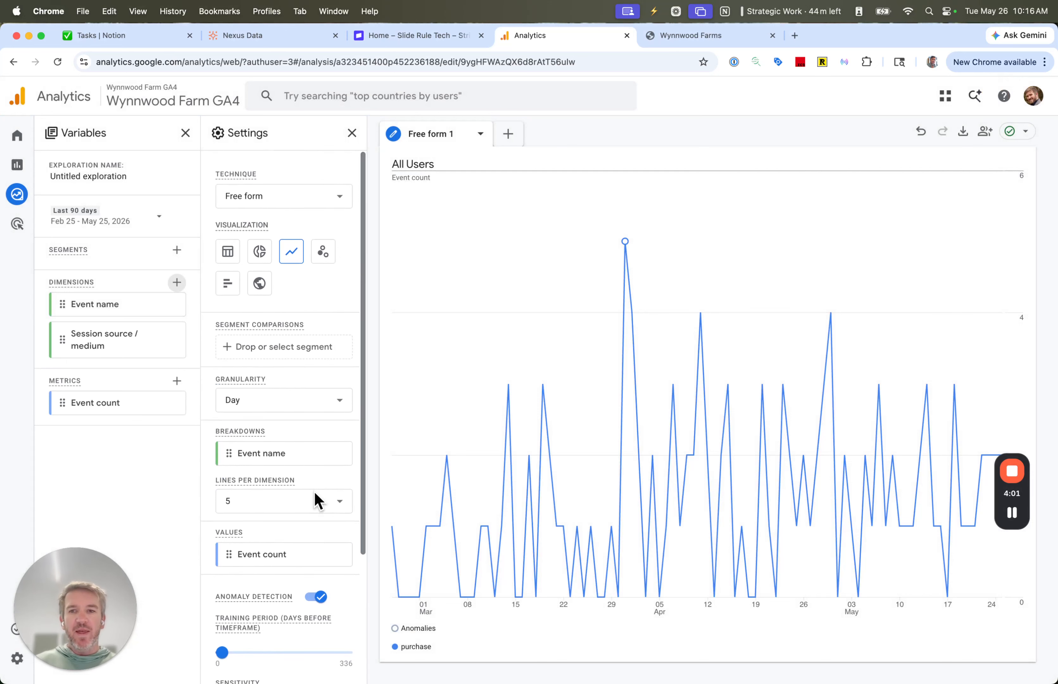
click(227, 241)
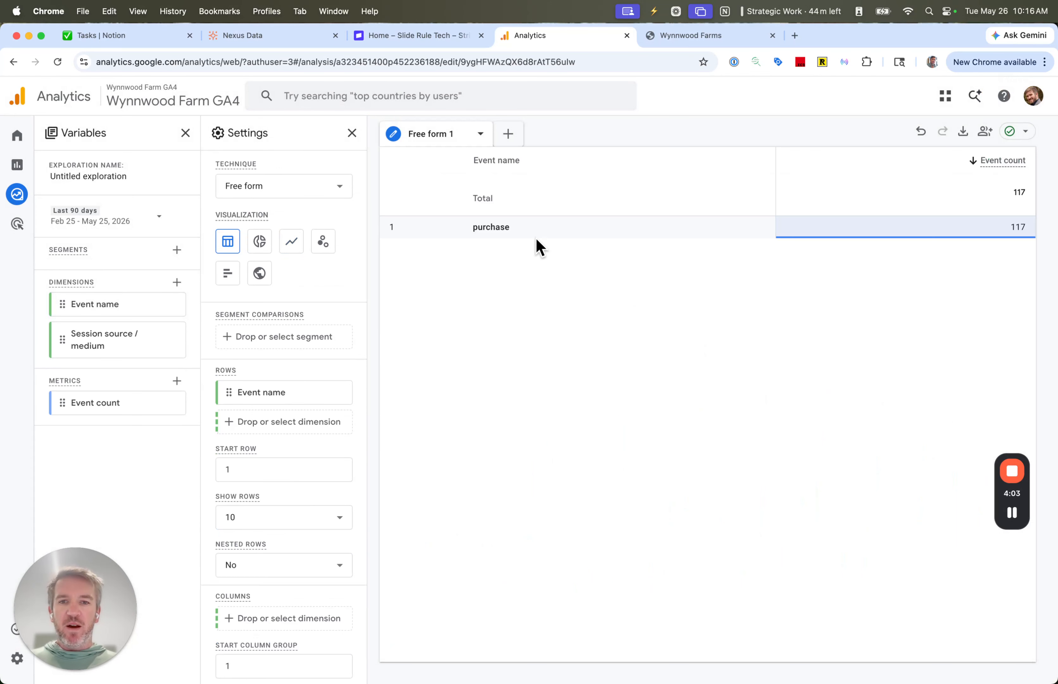
scroll(208, 599, down, 6)
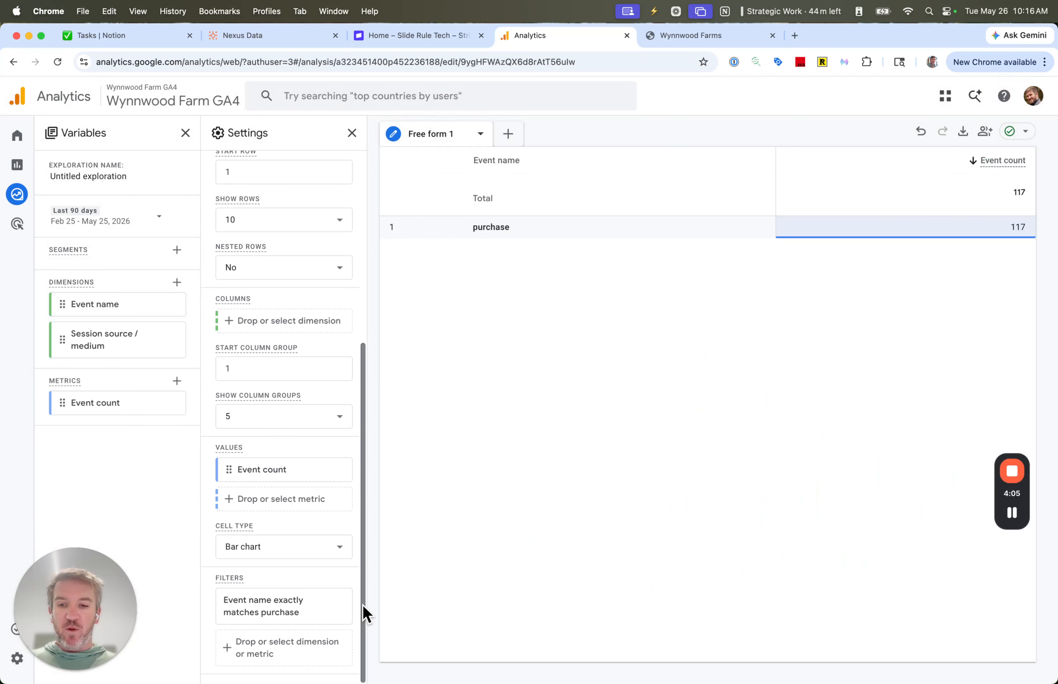
scroll(332, 449, up, 7)
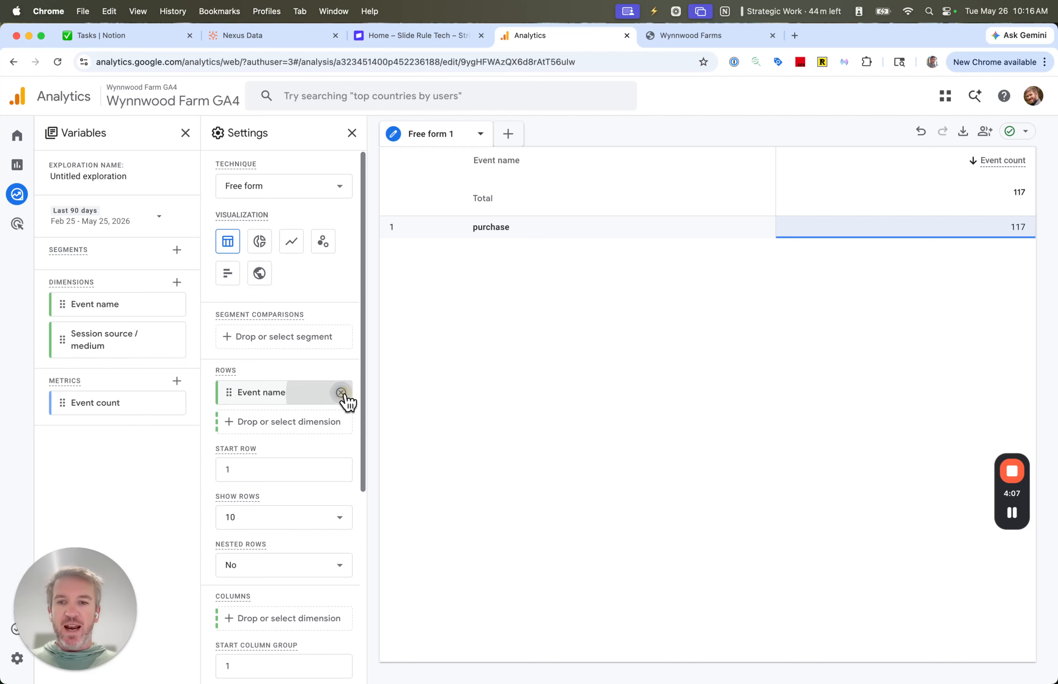
click(341, 392)
click(288, 391)
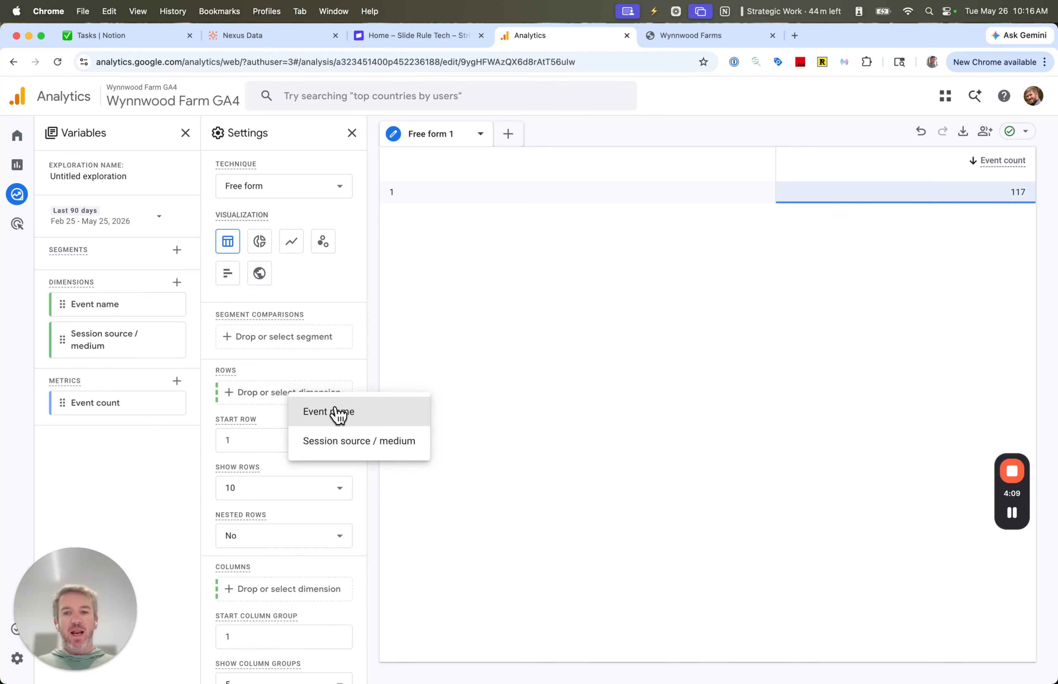
click(346, 443)
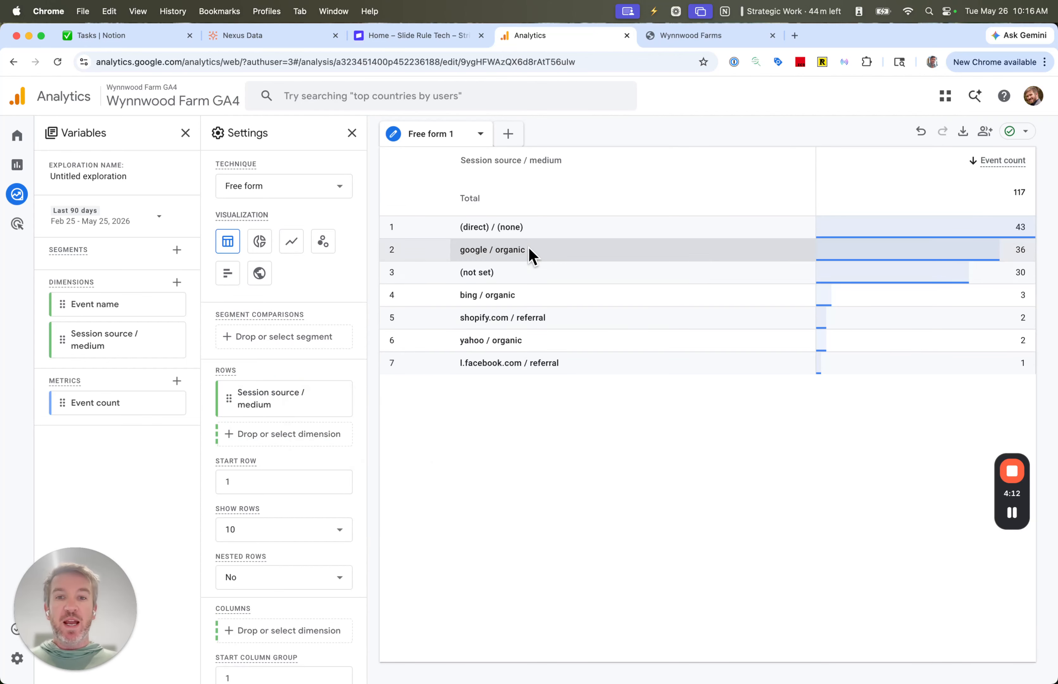
Examine the purchases by Session source / medium, including the anomaly points on a line chart, and return to the table visualization
scroll(300, 551, down, 7)
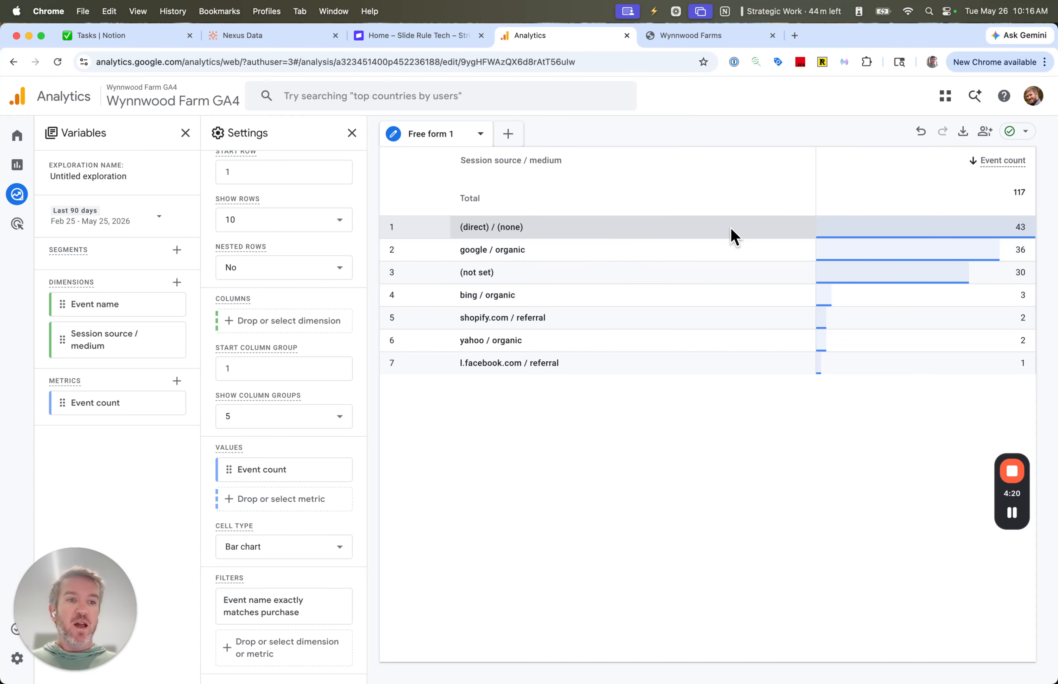
drag(461, 250, 562, 259)
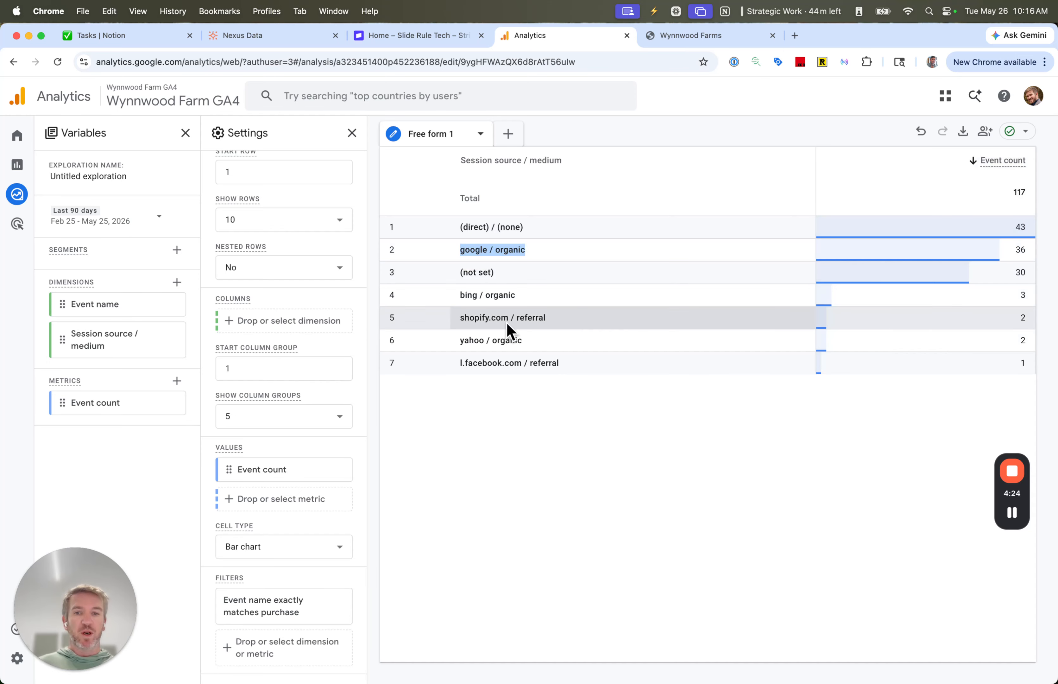
scroll(313, 336, up, 7)
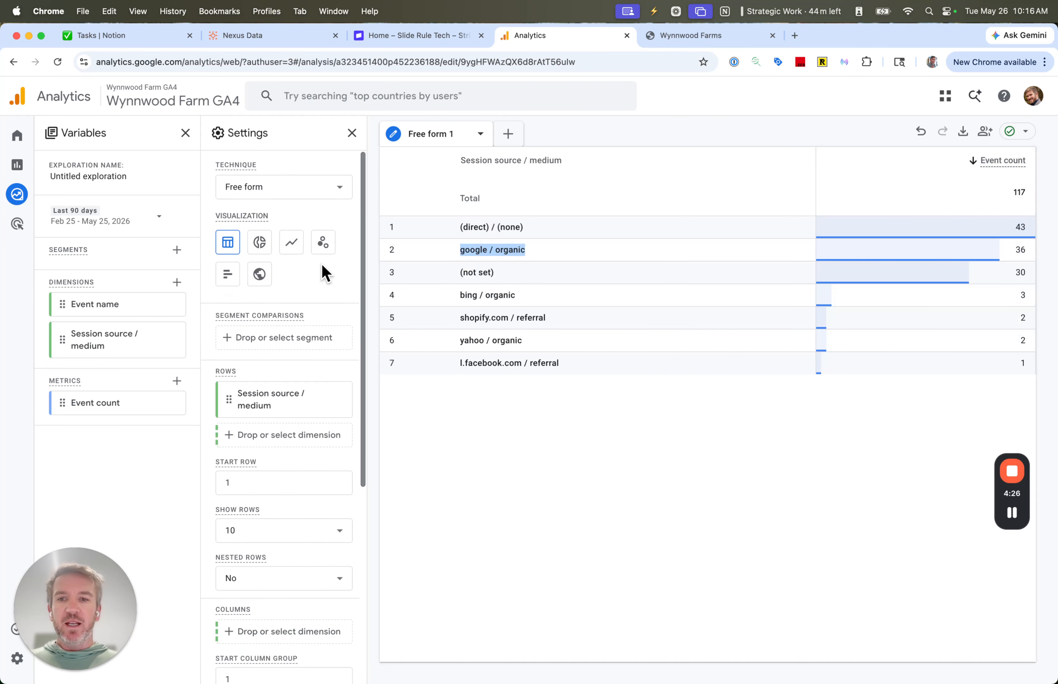
click(291, 242)
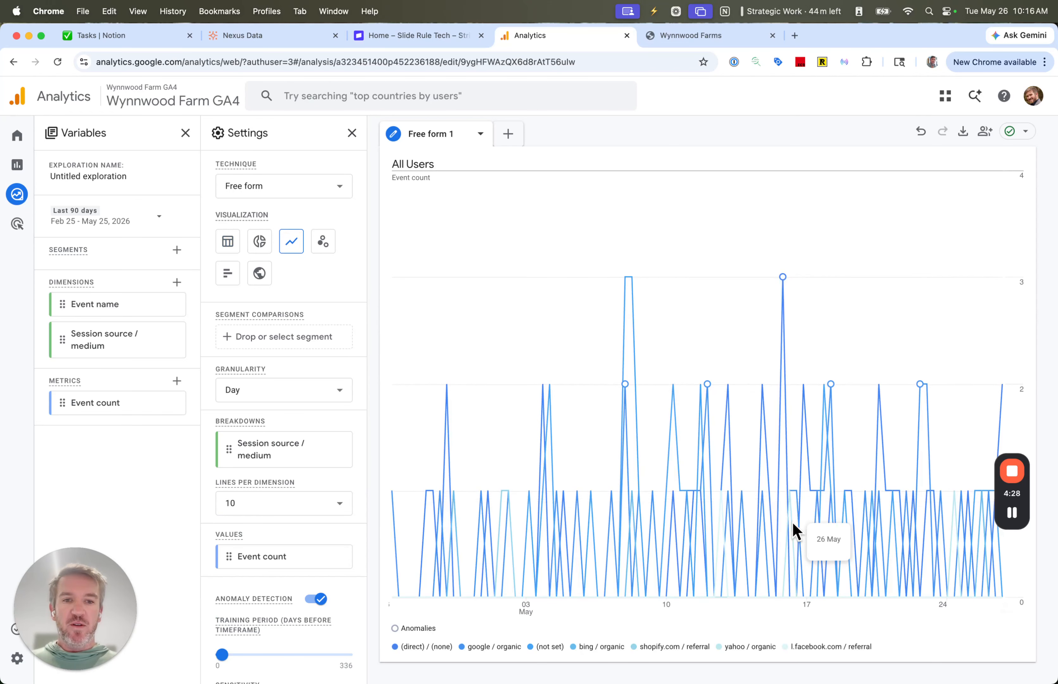
mouse_move(784, 282)
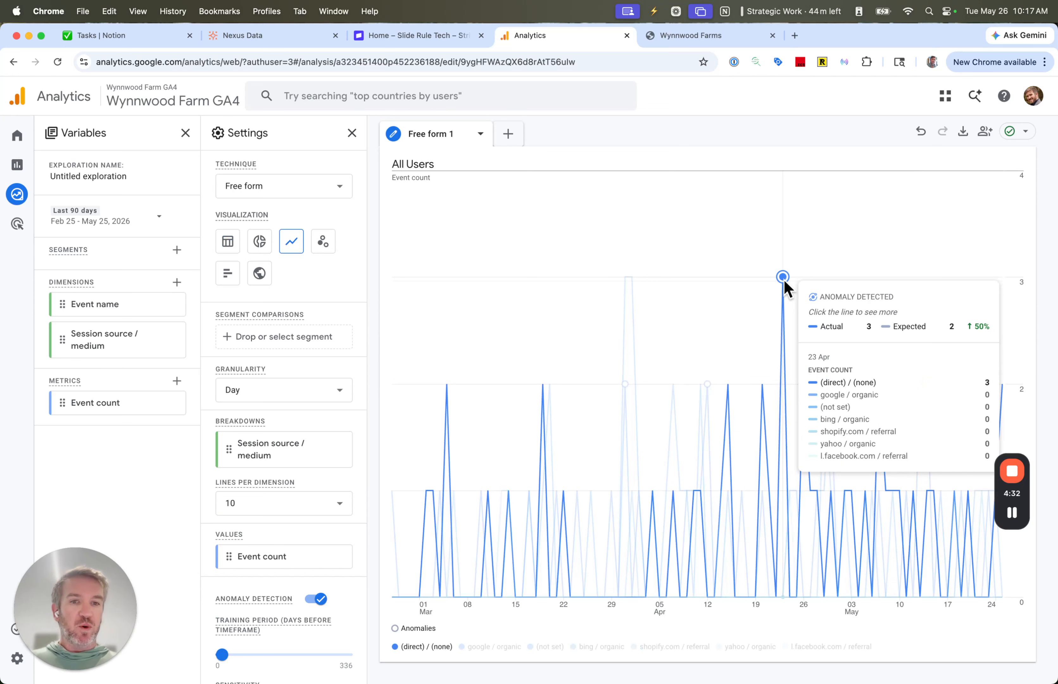
mouse_move(707, 386)
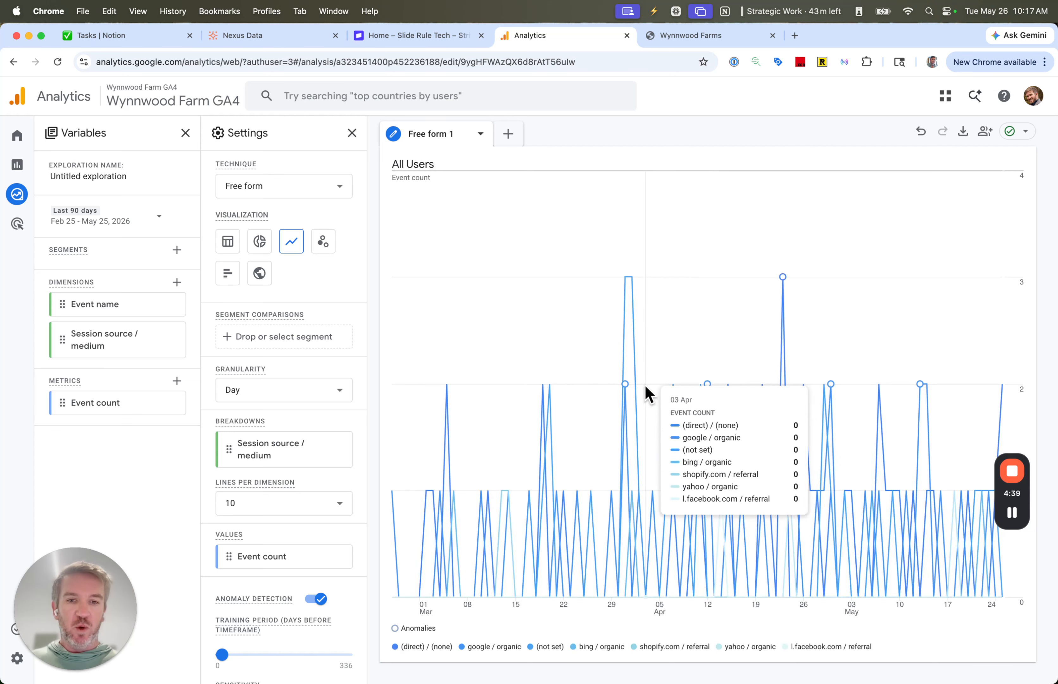
mouse_move(625, 385)
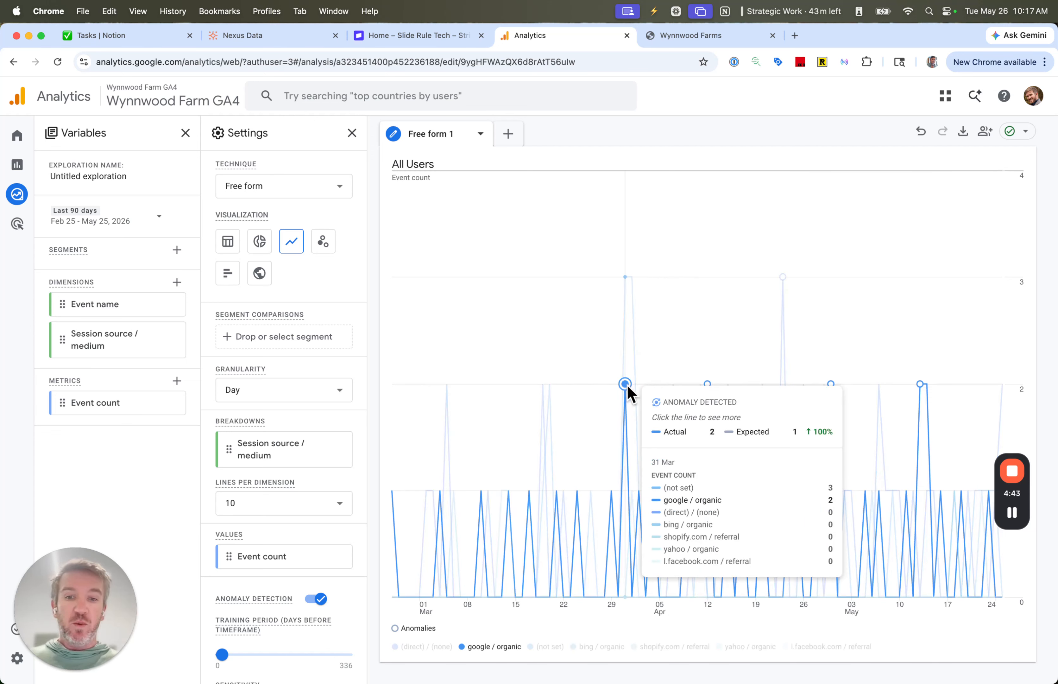
mouse_move(627, 278)
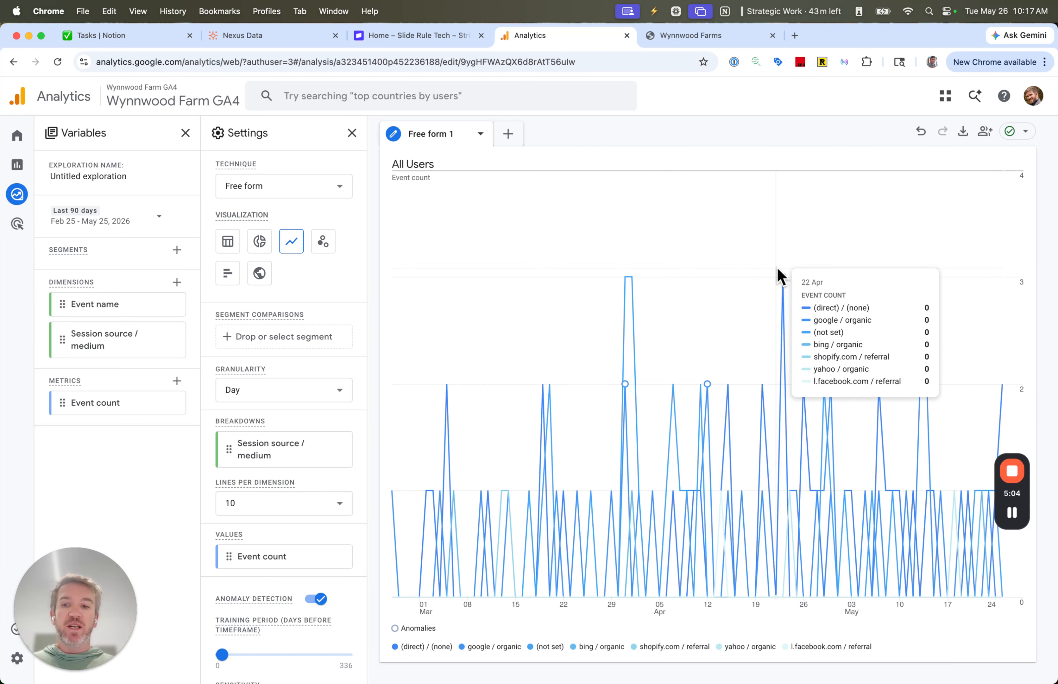
click(223, 240)
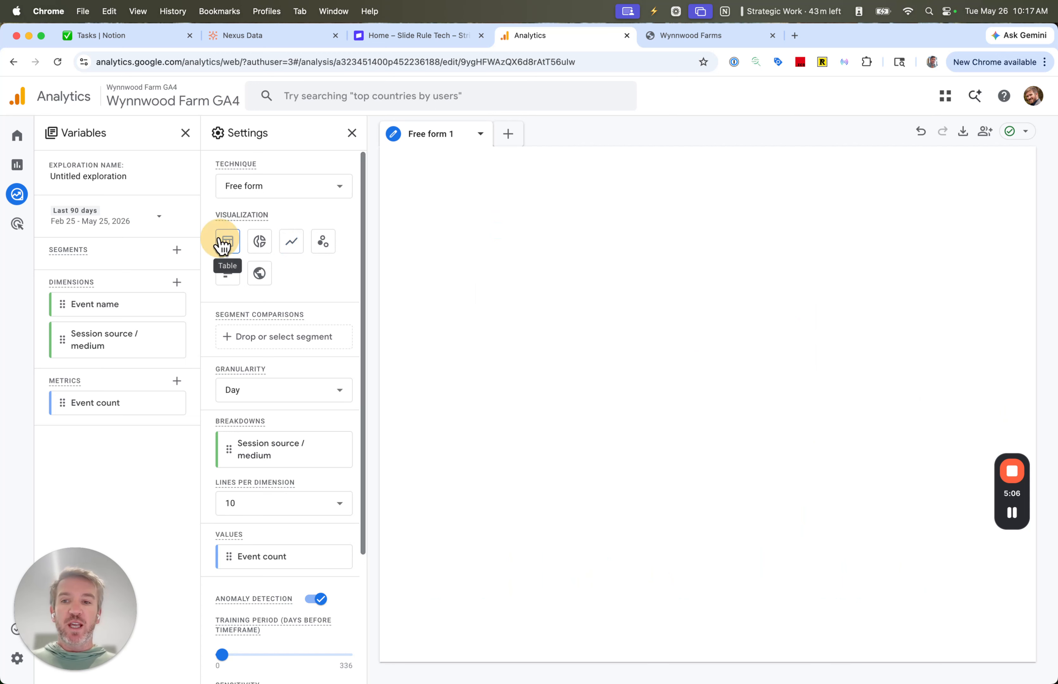